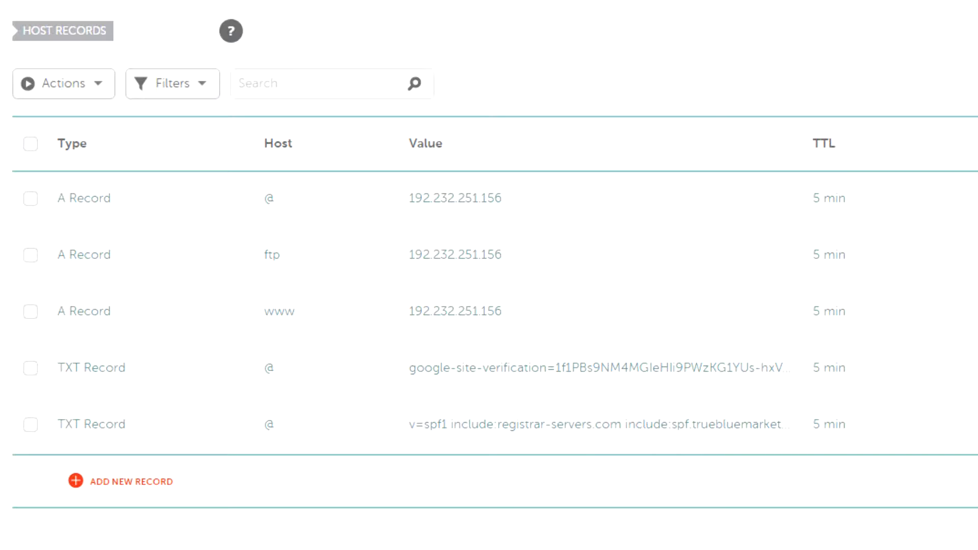
Open the TTL choices of the @ A record and scroll to the shortest values
click(834, 204)
mouse_move(926, 249)
mouse_down()
mouse_move(922, 330)
mouse_move(925, 248)
mouse_up()
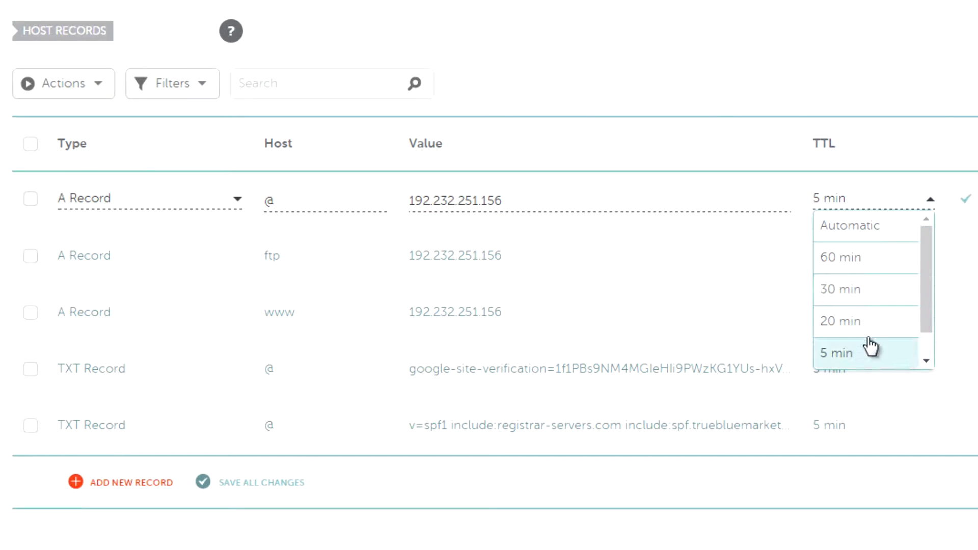
scroll(869, 351, down, 1)
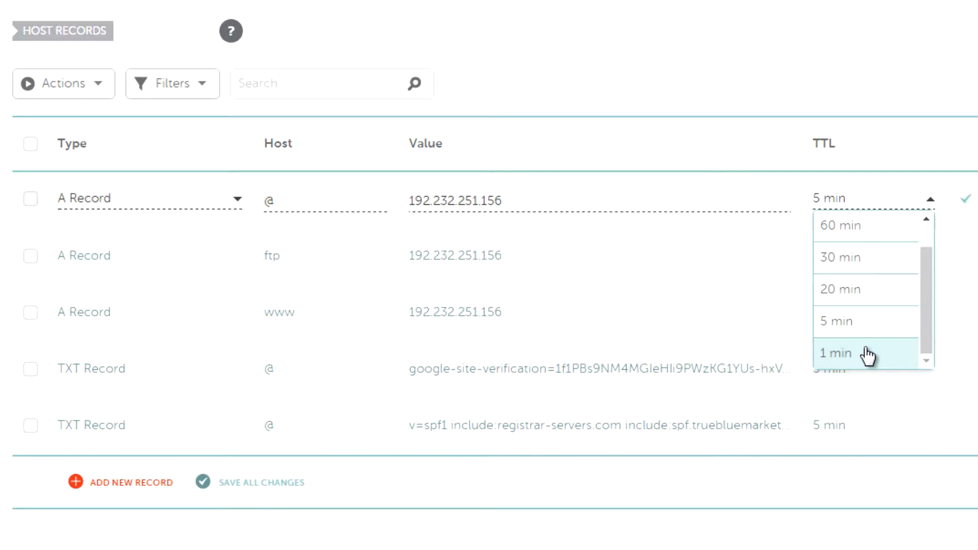
click(911, 47)
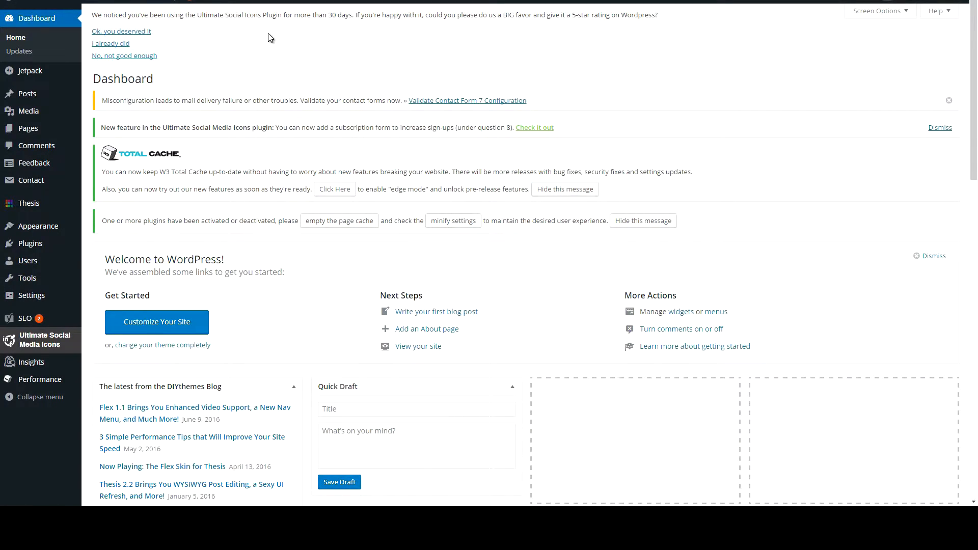
Open the add-new plugins page and search the plugin directory for duplicator
mouse_move(35, 248)
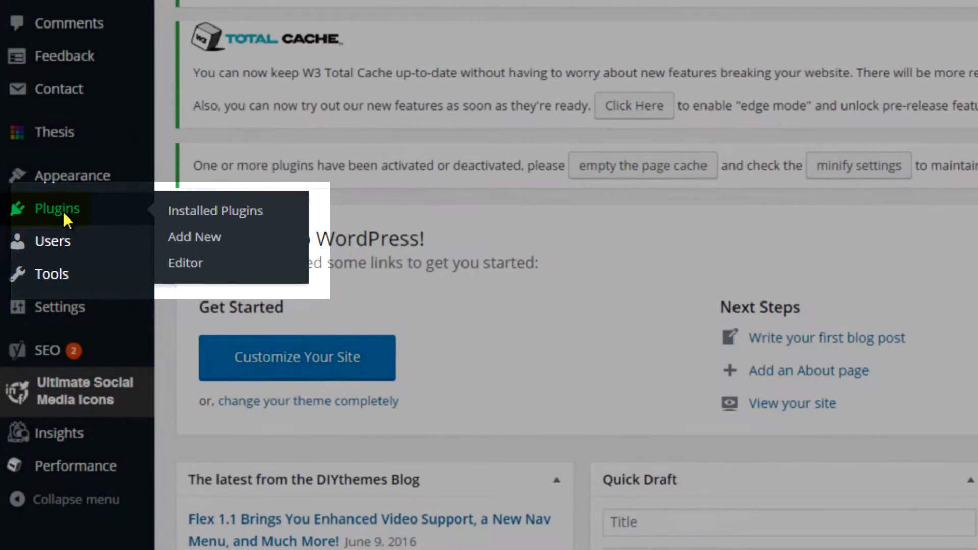
click(64, 212)
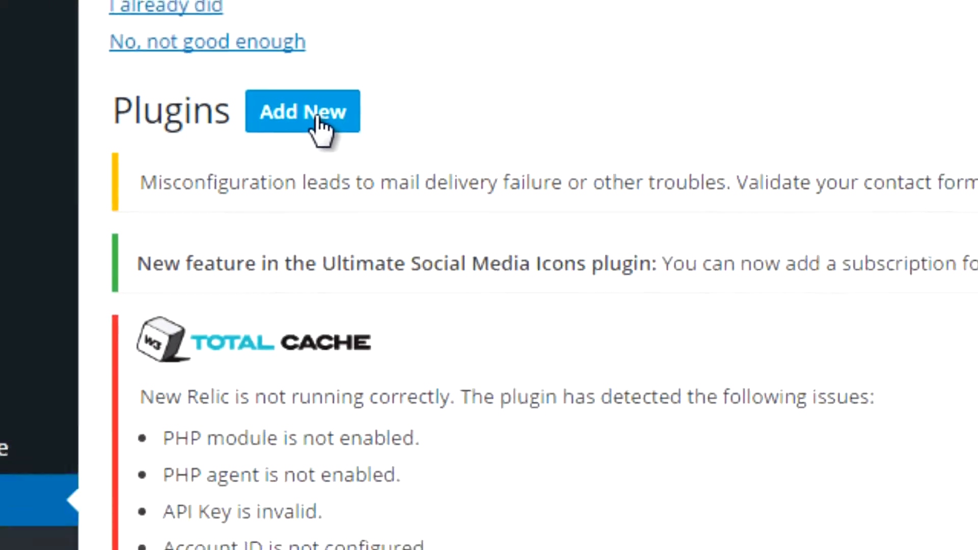
click(317, 119)
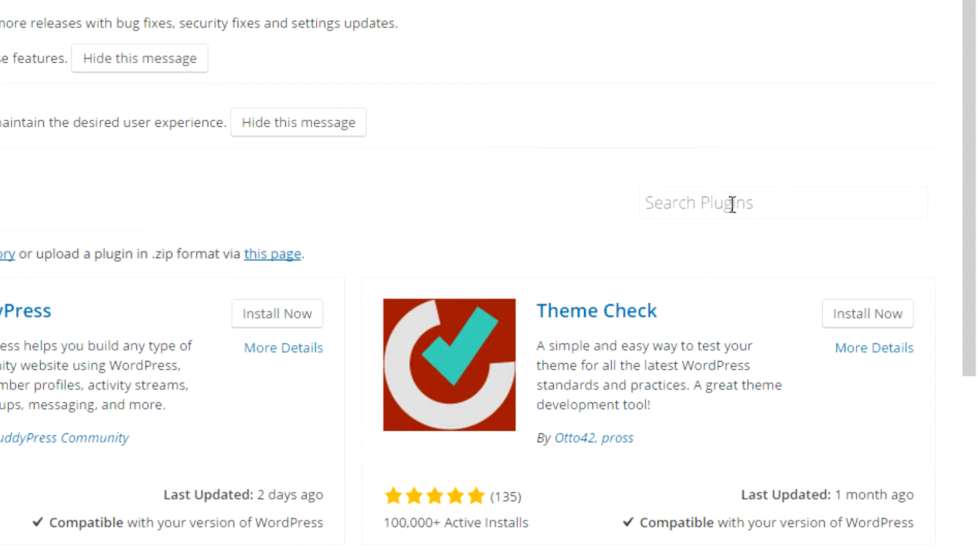
click(732, 203)
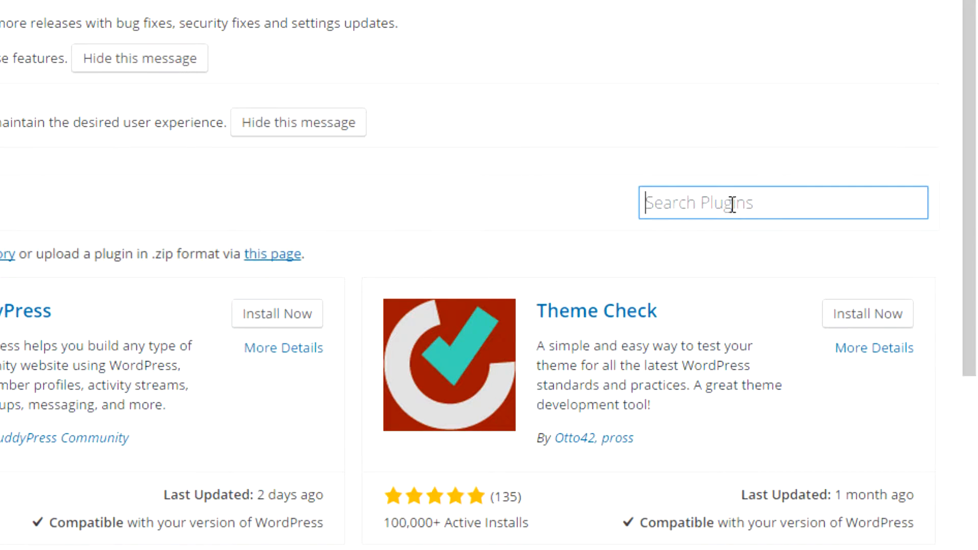
text(duplicator)
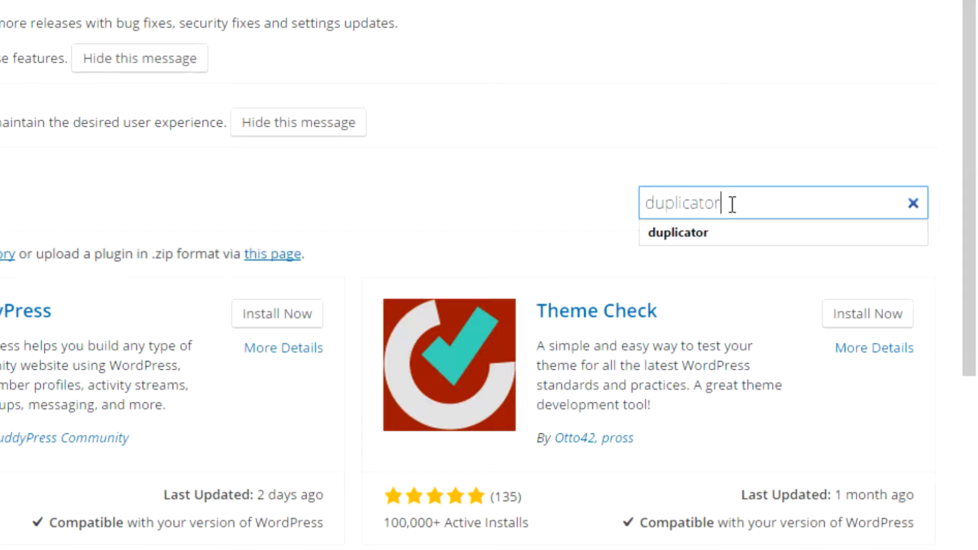
key(Return)
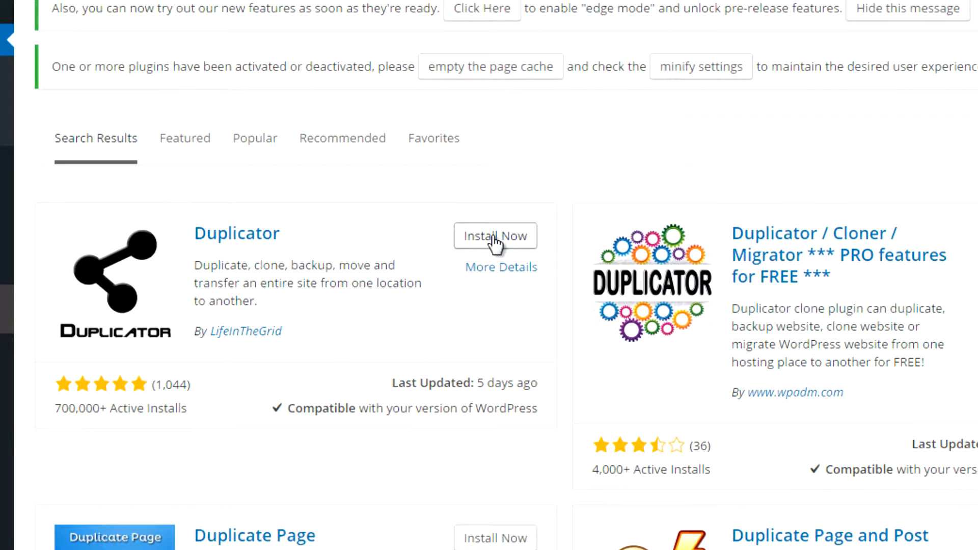
Install and activate the Duplicator plugin
click(492, 236)
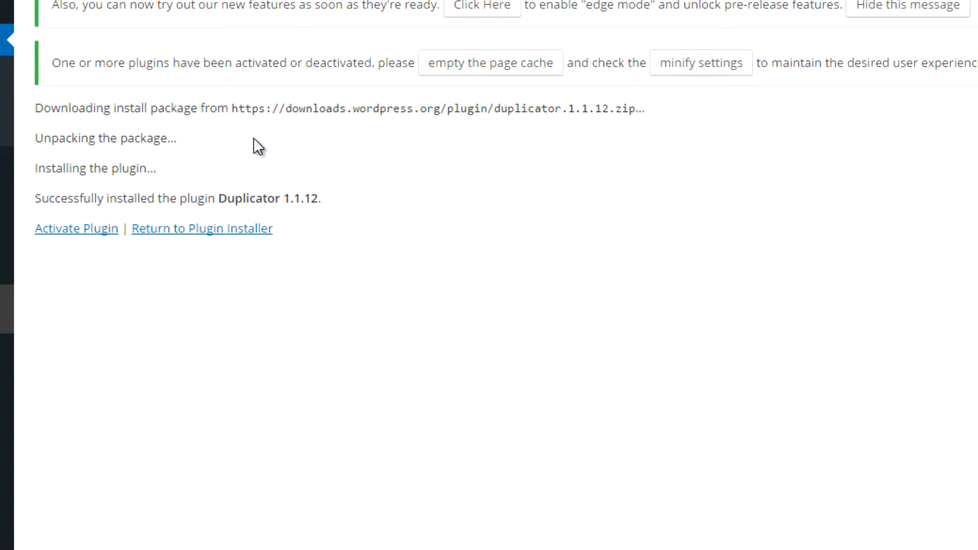
click(73, 233)
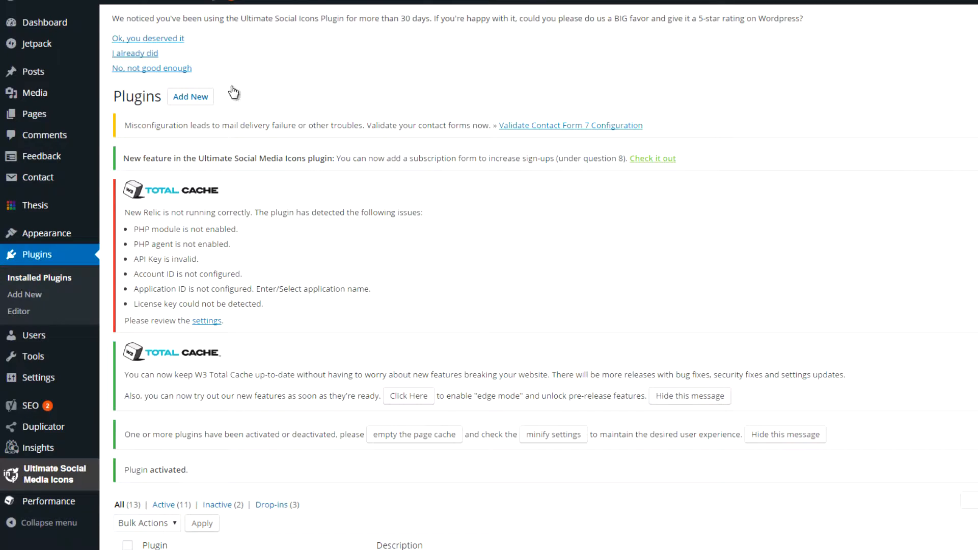
Create a new Duplicator package, check its requirements, and proceed to the system scan
mouse_move(64, 428)
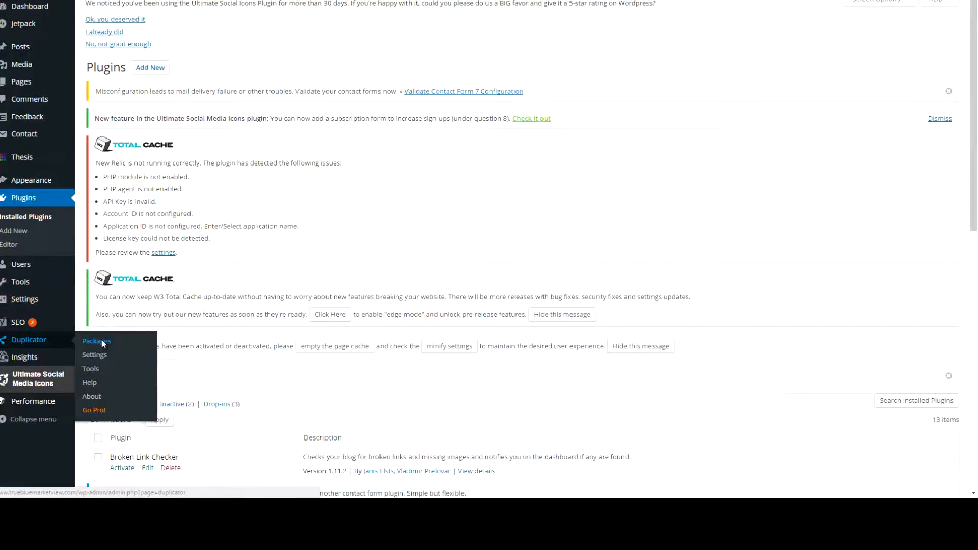
click(102, 342)
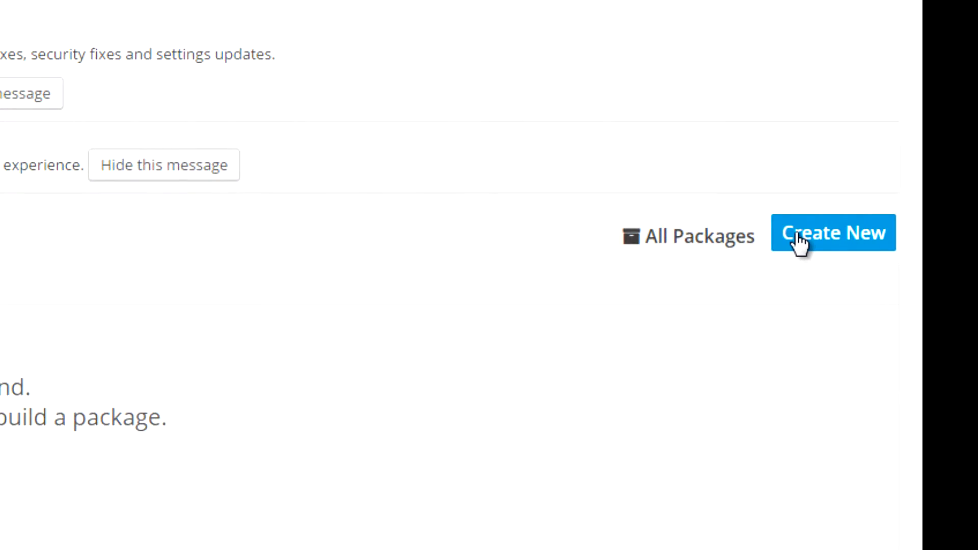
click(796, 235)
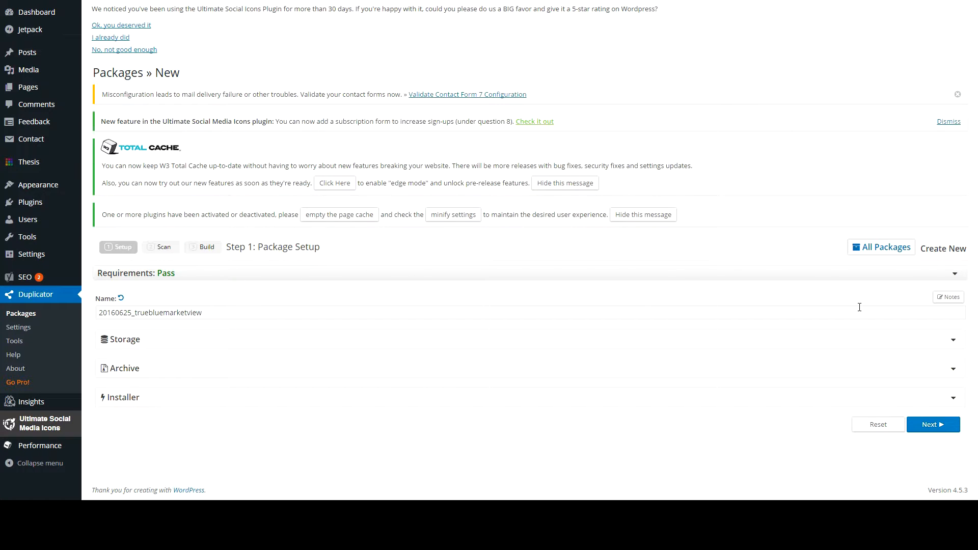
click(954, 276)
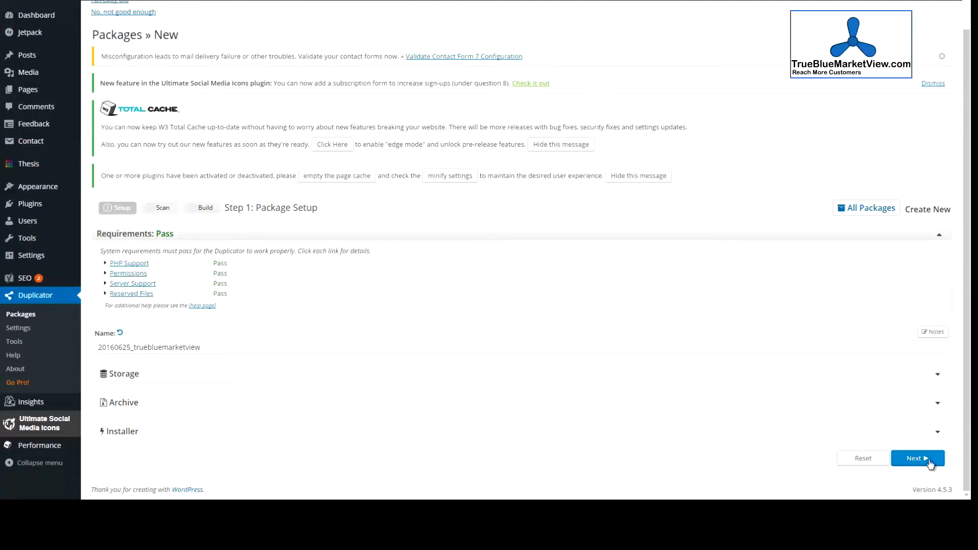
click(917, 459)
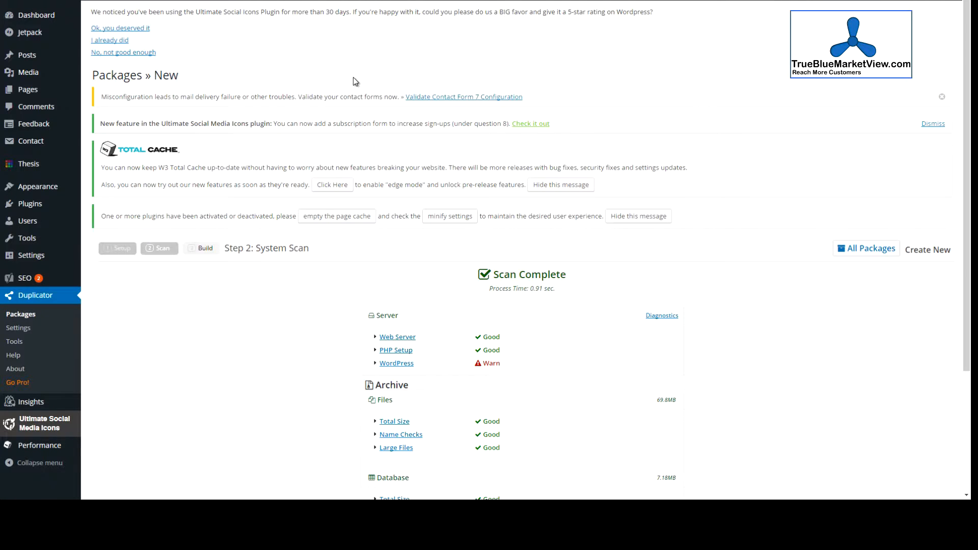
Review the WordPress scan warning details and confirm continuing despite the warning
scroll(430, 105, down, 3)
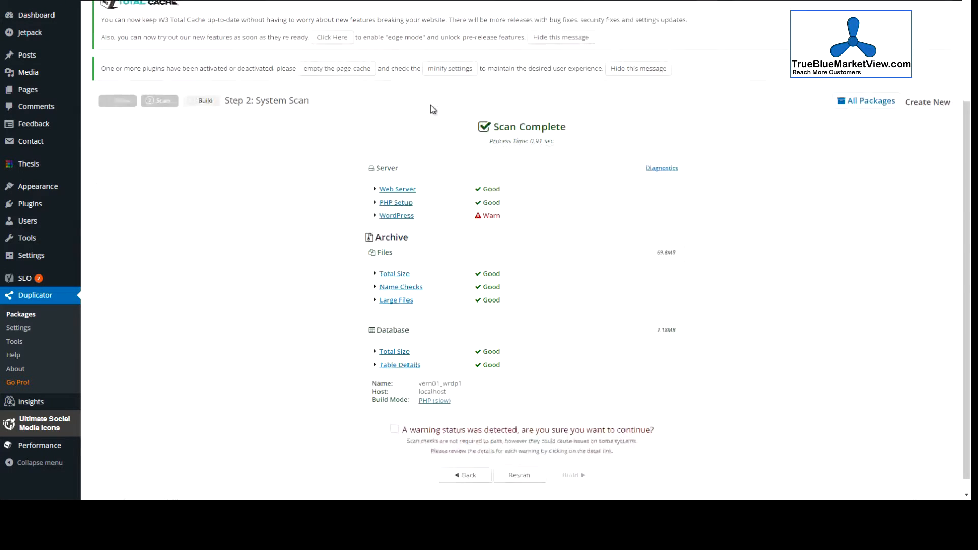
click(380, 212)
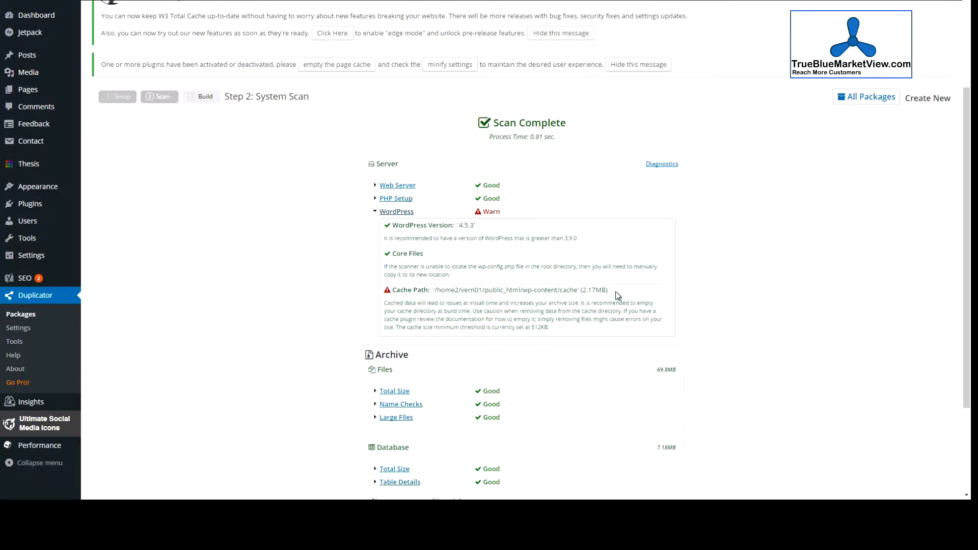
scroll(609, 280, down, 3)
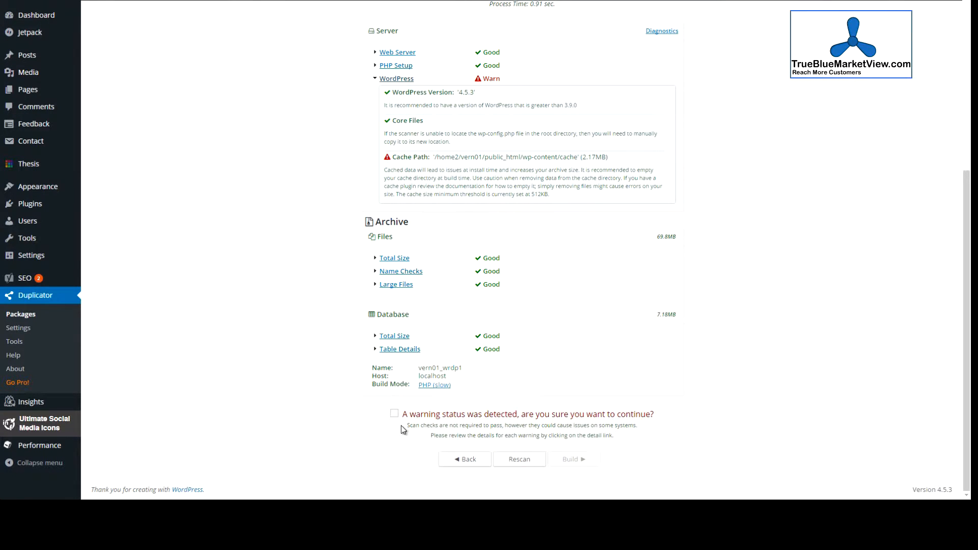
click(395, 413)
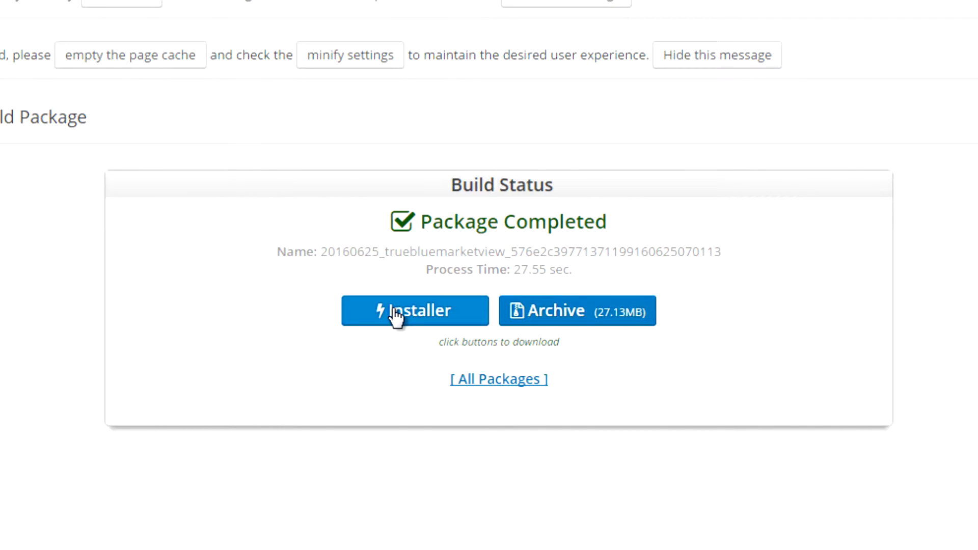
Download the completed package's installer and archive files
click(397, 317)
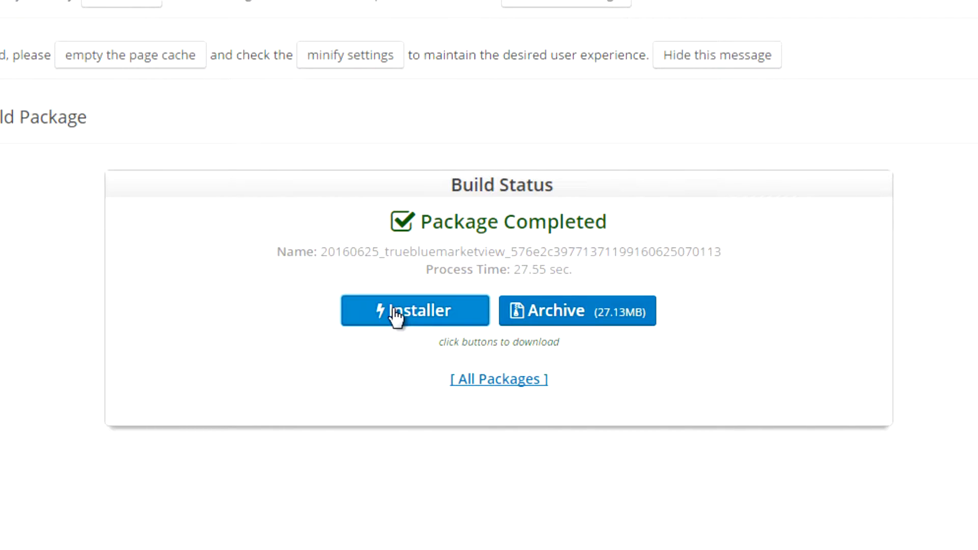
click(602, 315)
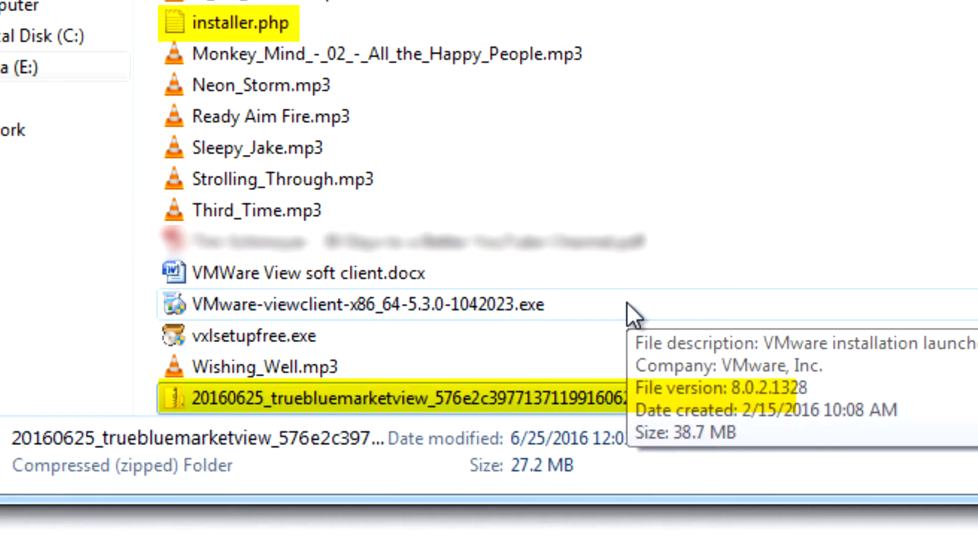
Locate the downloaded installer.php and archive zip in the download folder
click(368, 23)
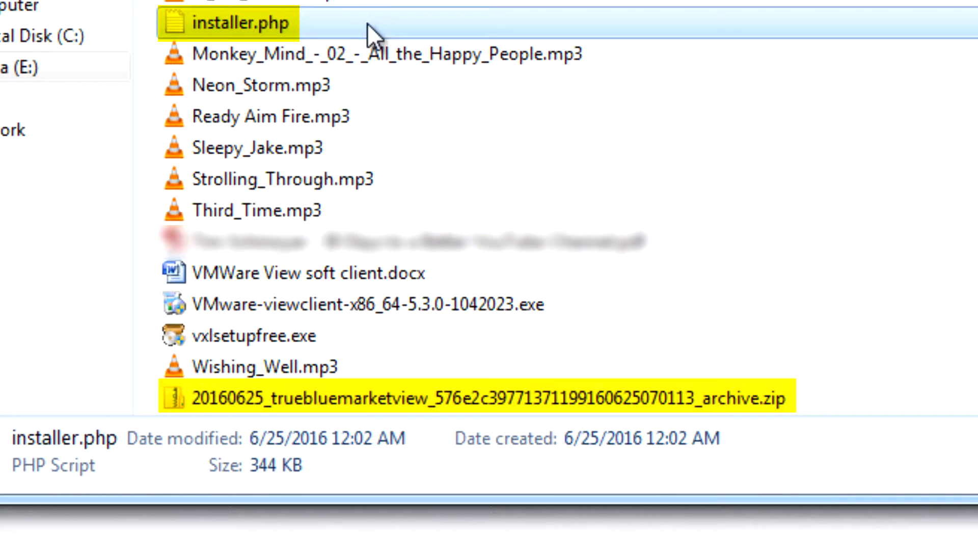
click(848, 400)
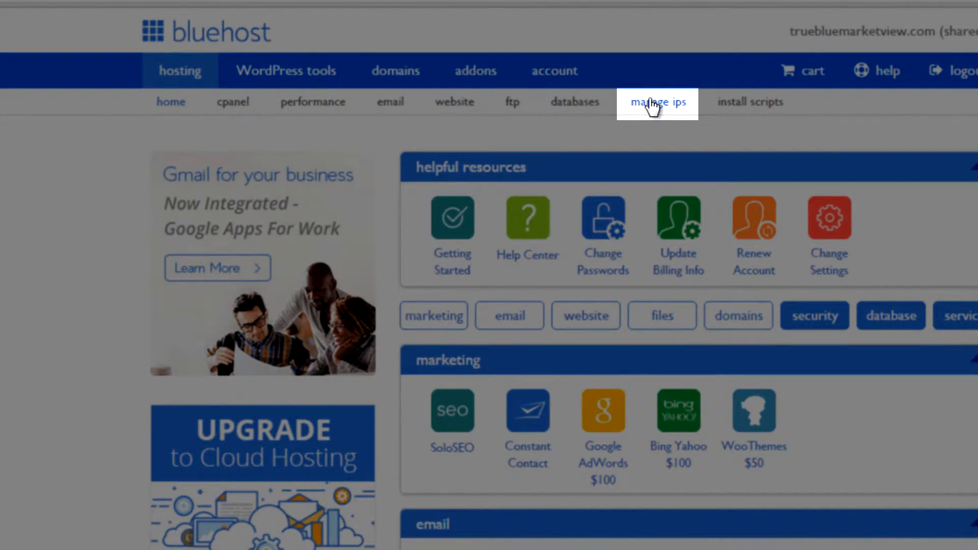
Copy the hosting account's IP address from the manage IPs page
click(649, 100)
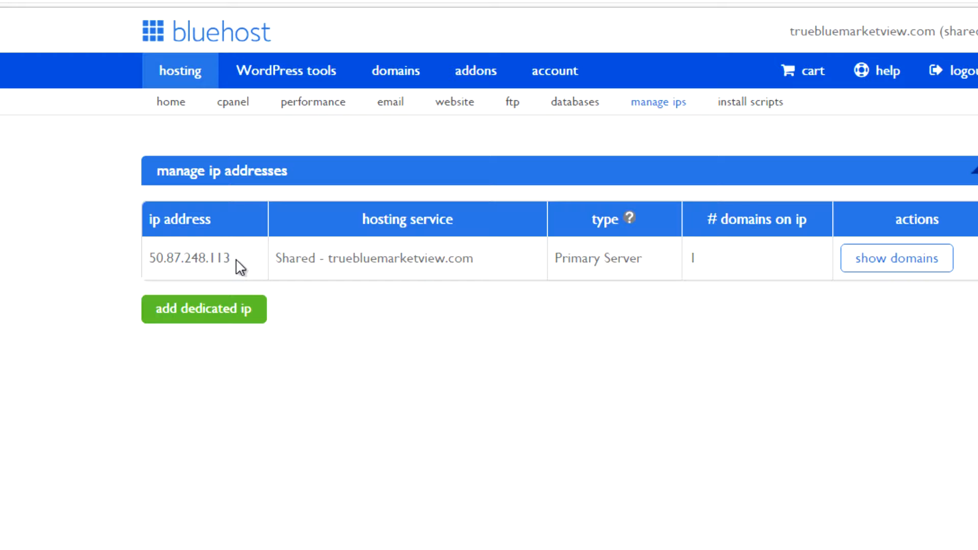
drag(228, 257, 148, 256)
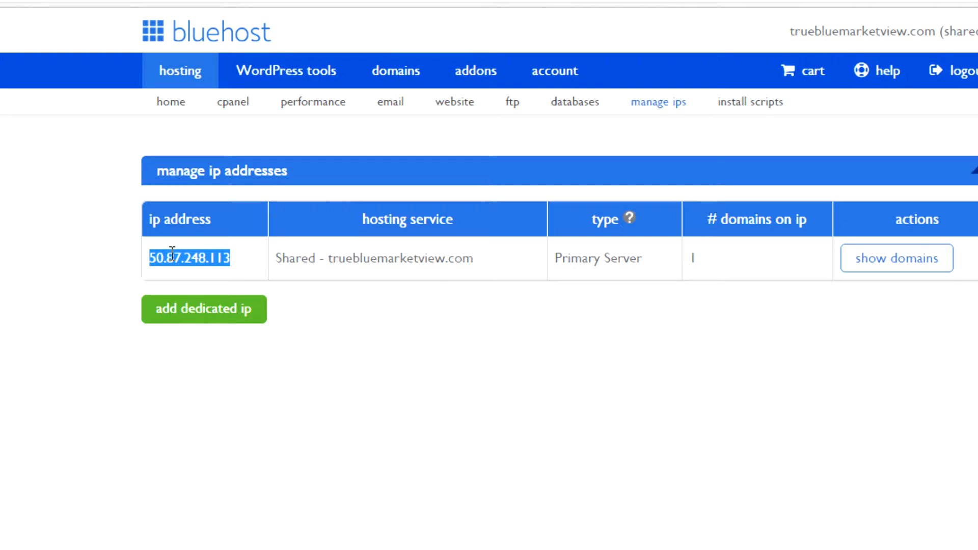
right_click(172, 253)
click(224, 271)
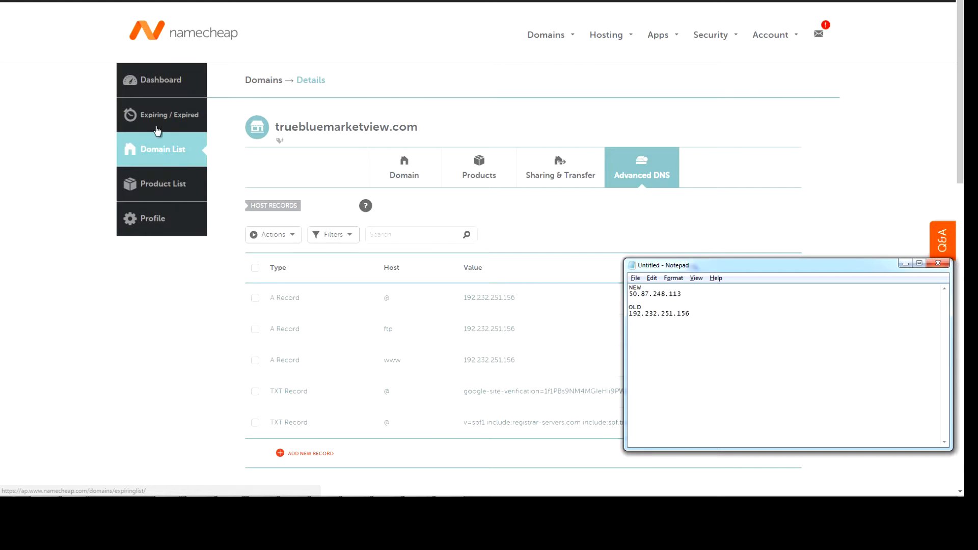
Replace the @ A record's value with the new IP 50.87.248.113
click(501, 299)
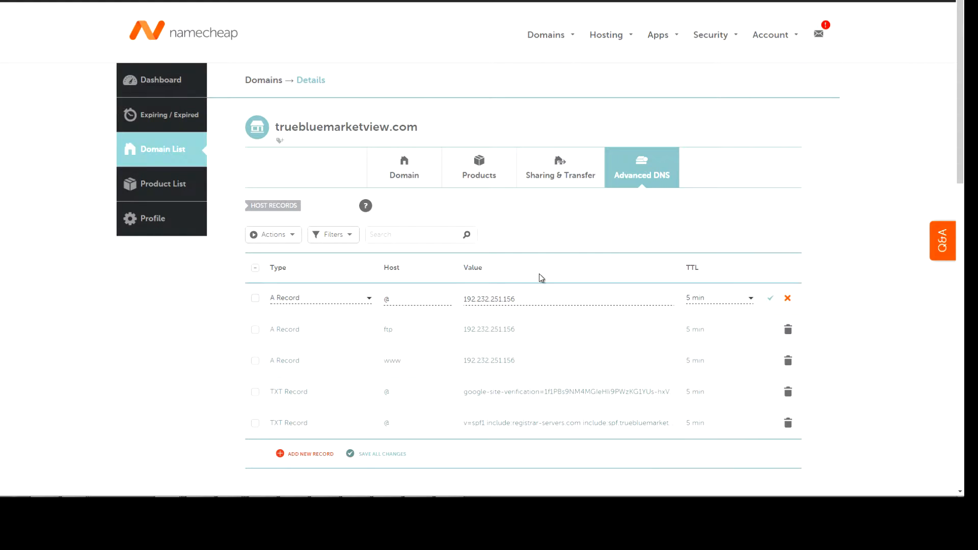
key(alt+Tab)
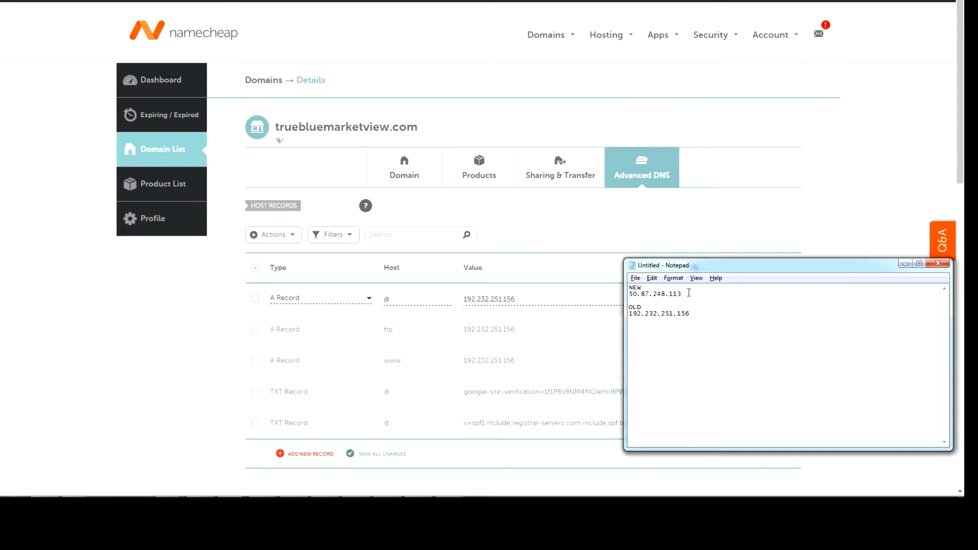
key(shift+Home)
key(alt+Tab)
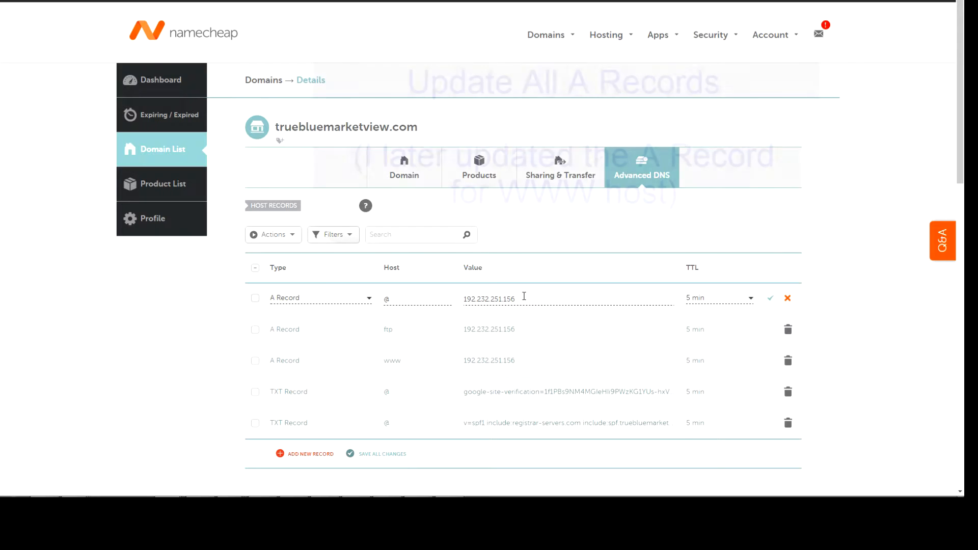
key(ctrl+a)
key(ctrl+v)
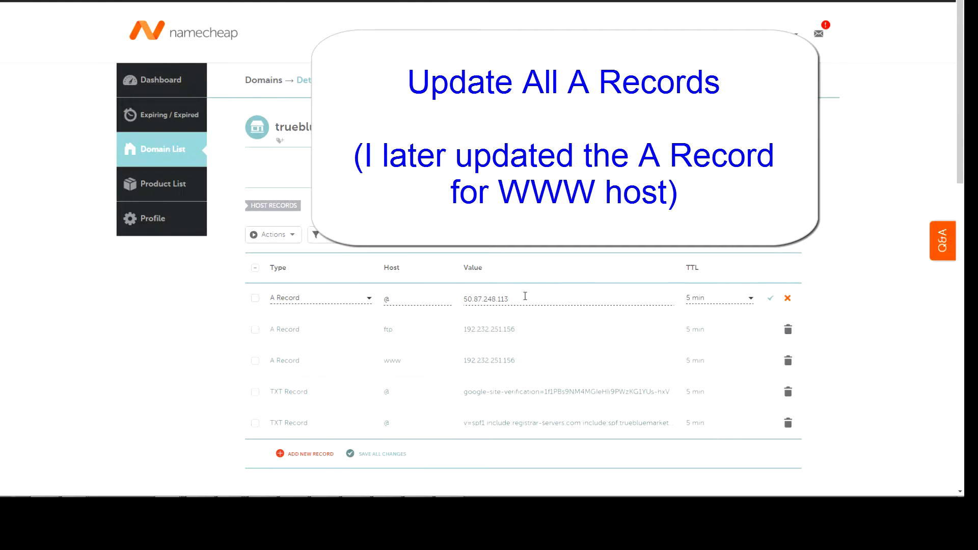
Set the ftp A record's value to 50.87.248.113
click(526, 330)
key(ctrl+a)
key(ctrl+v)
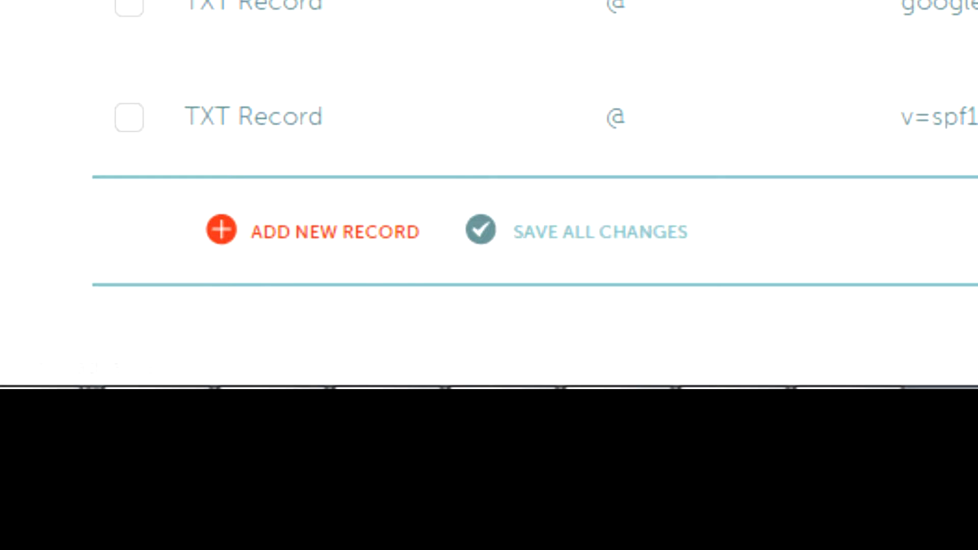
scroll(489, 194, down, 1)
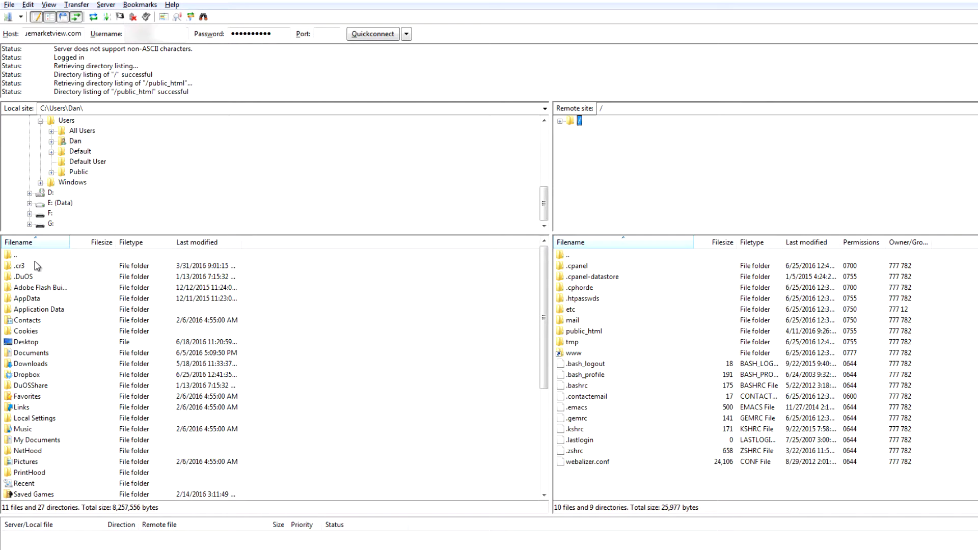
Browse the local side to the E:\Downloads\TBMV folder and open the remote public_html folder
drag(547, 199, 548, 134)
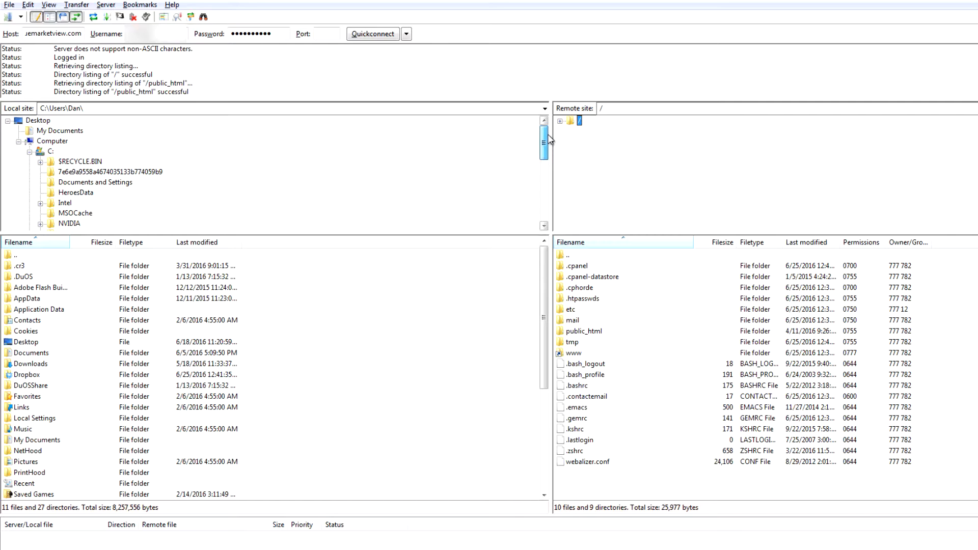
click(29, 152)
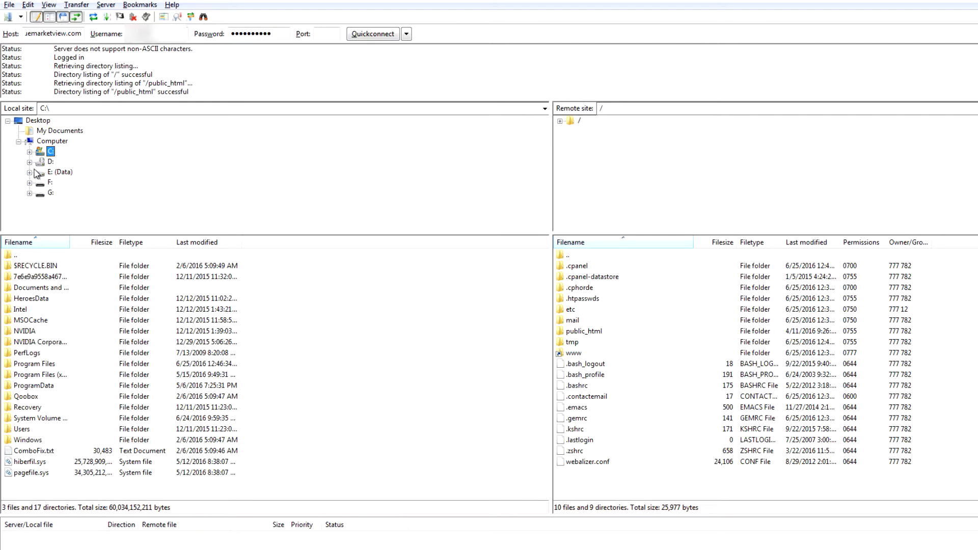
click(29, 172)
click(40, 171)
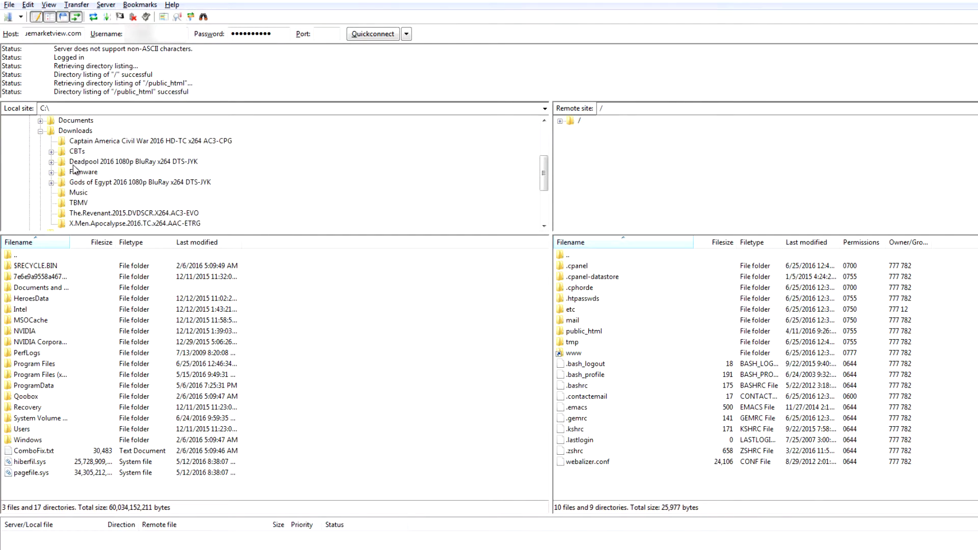
click(65, 204)
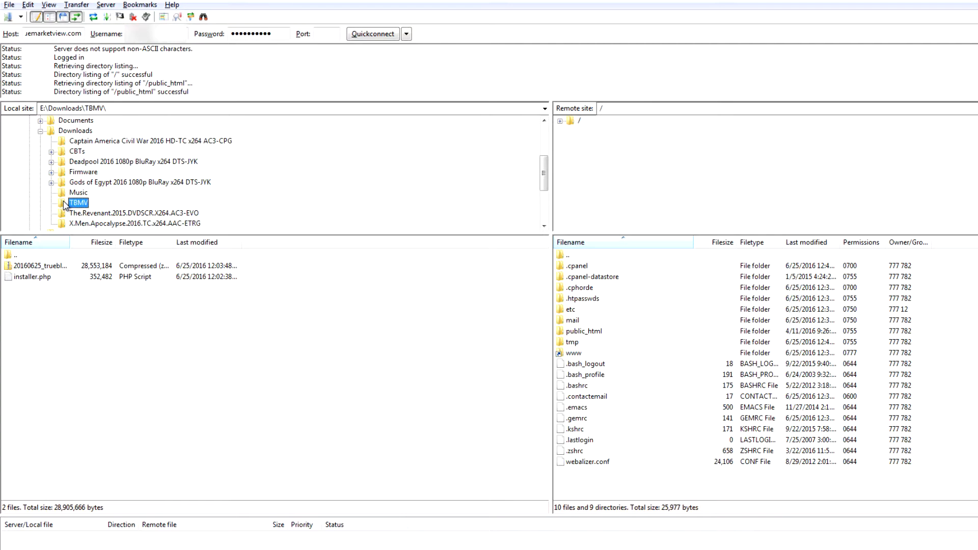
double_click(562, 334)
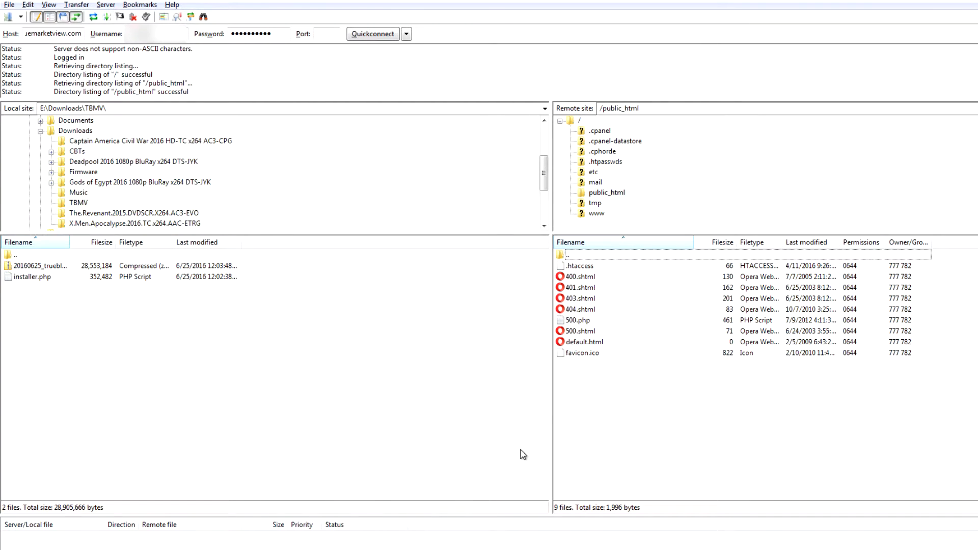
key(alt+Tab)
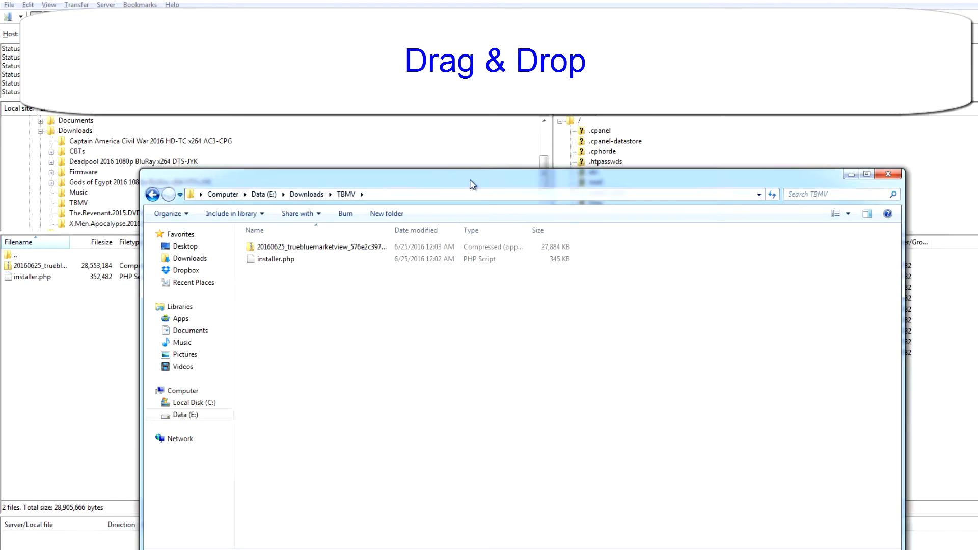
drag(481, 182, 605, 212)
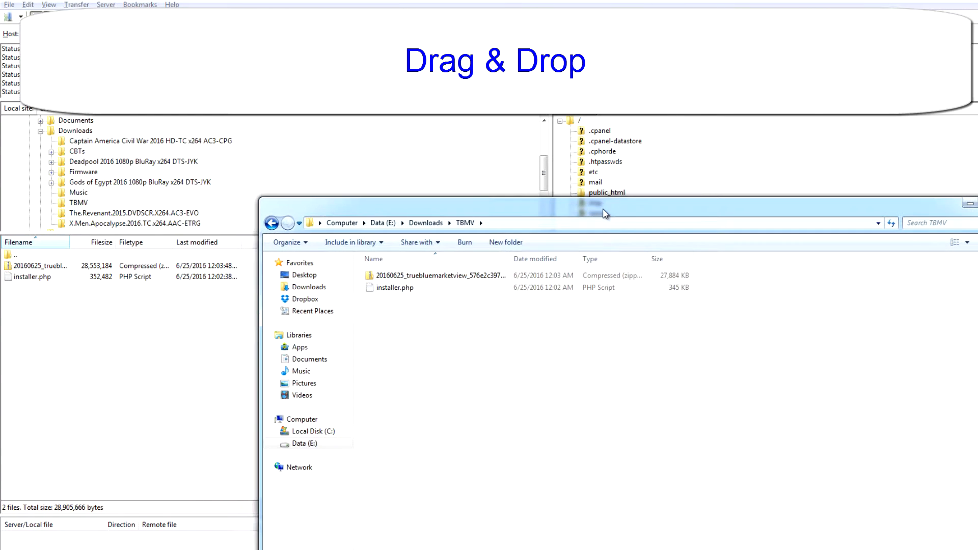
click(472, 2)
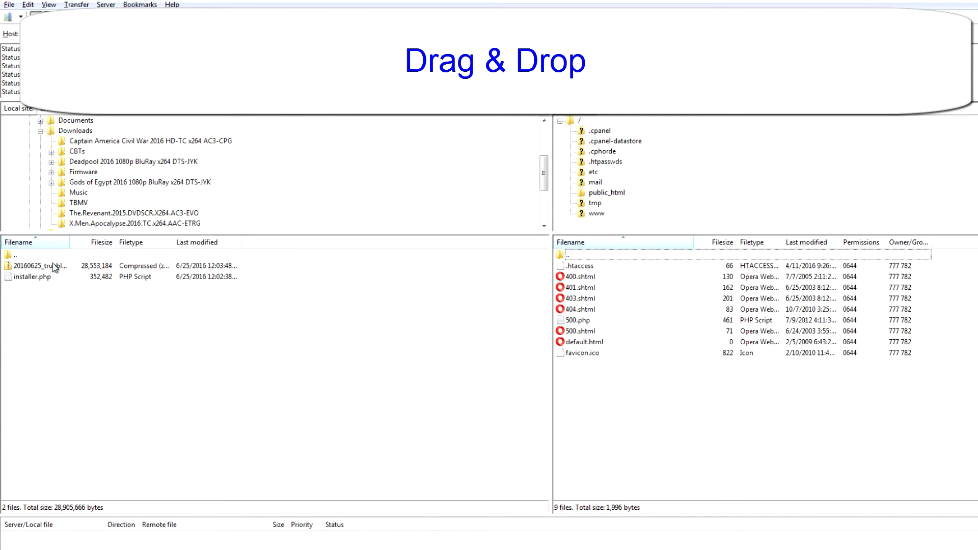
Upload installer.php and the package archive zip from TBMV into the remote public_html folder
click(73, 264)
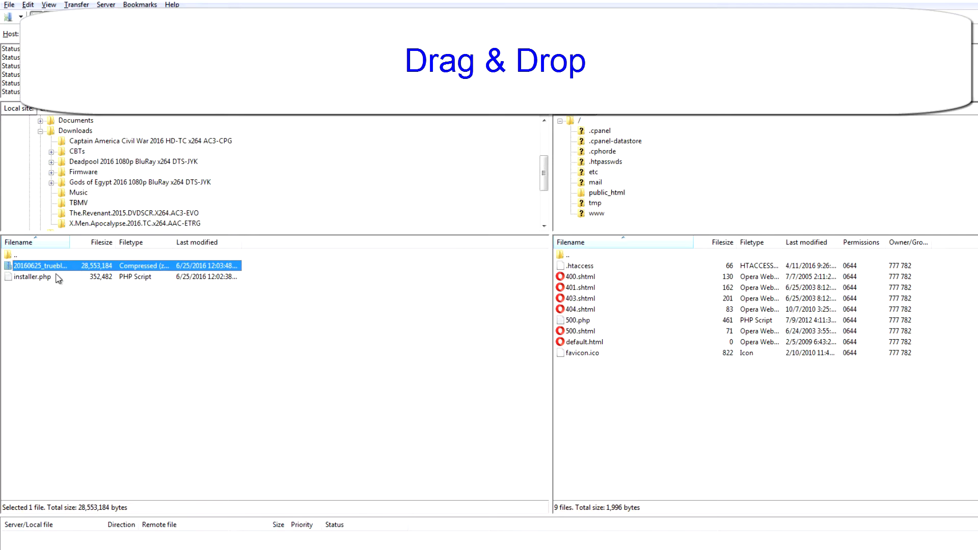
click(57, 280)
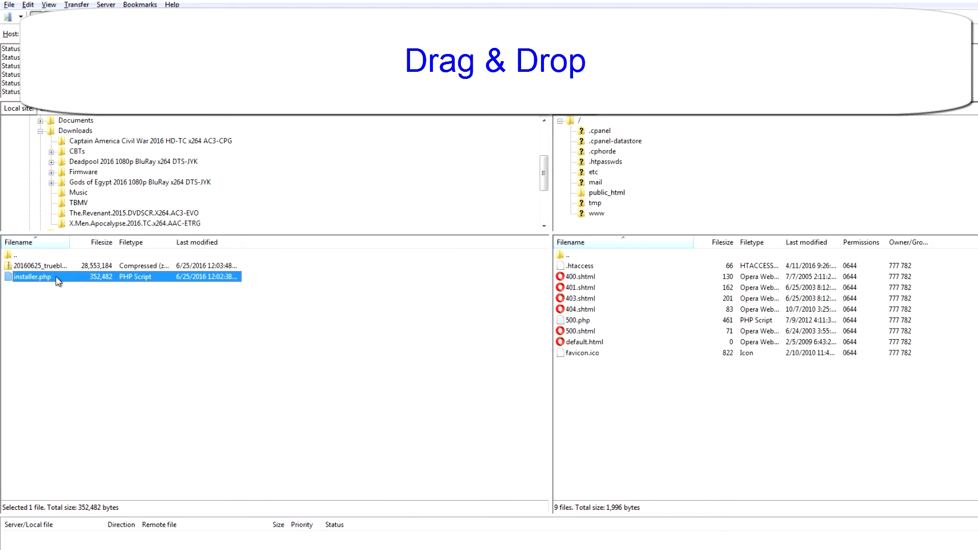
drag(57, 278, 597, 397)
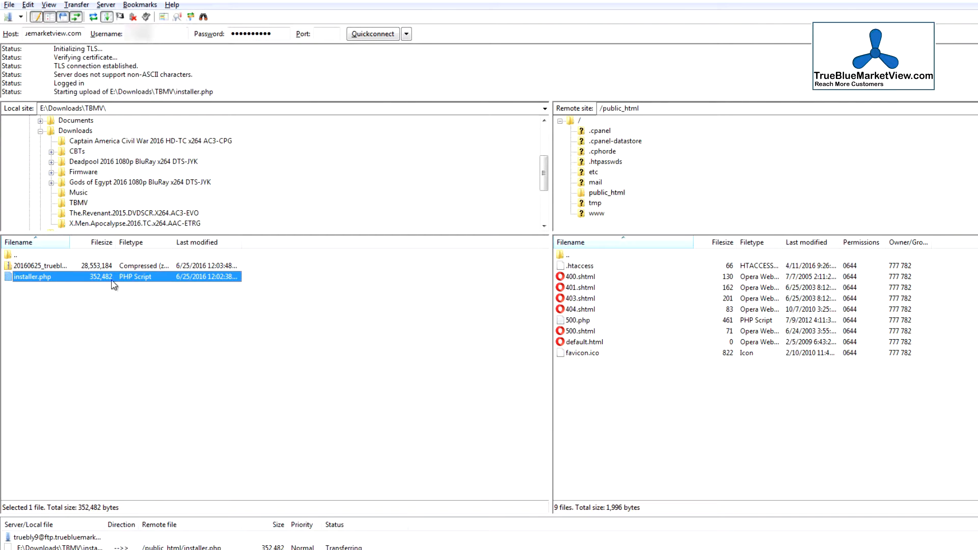
click(70, 267)
drag(70, 269, 617, 437)
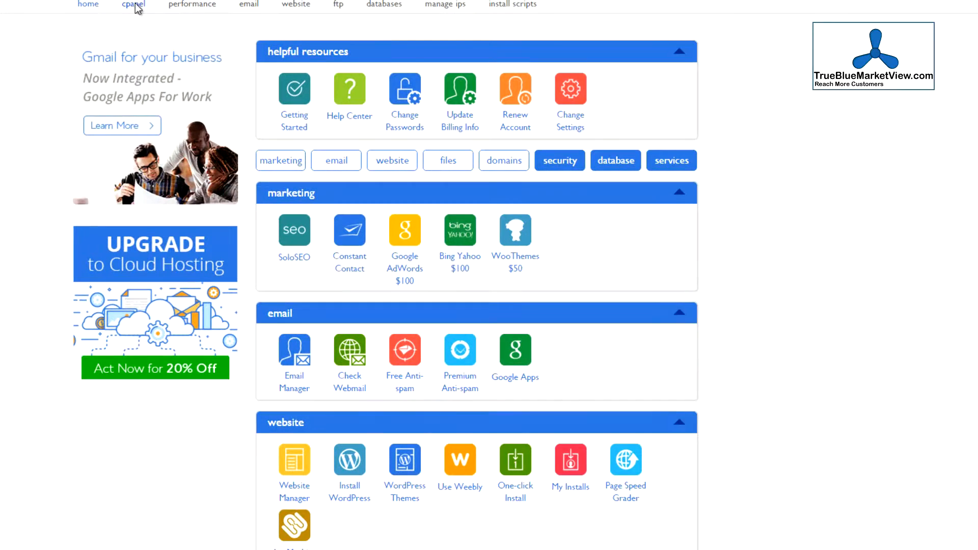
Create a new MySQL database named trueblue from the hosting control panel's databases page
click(351, 74)
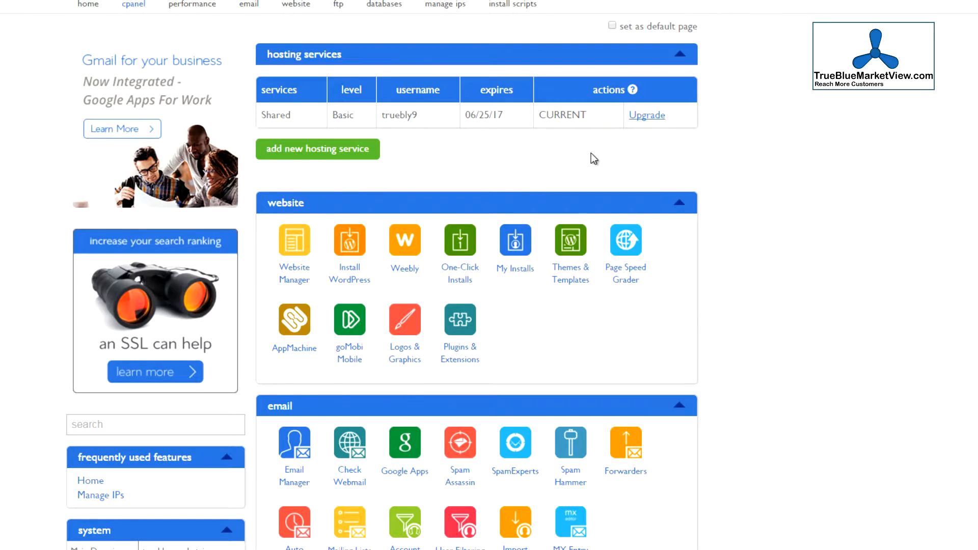
scroll(591, 156, down, 20)
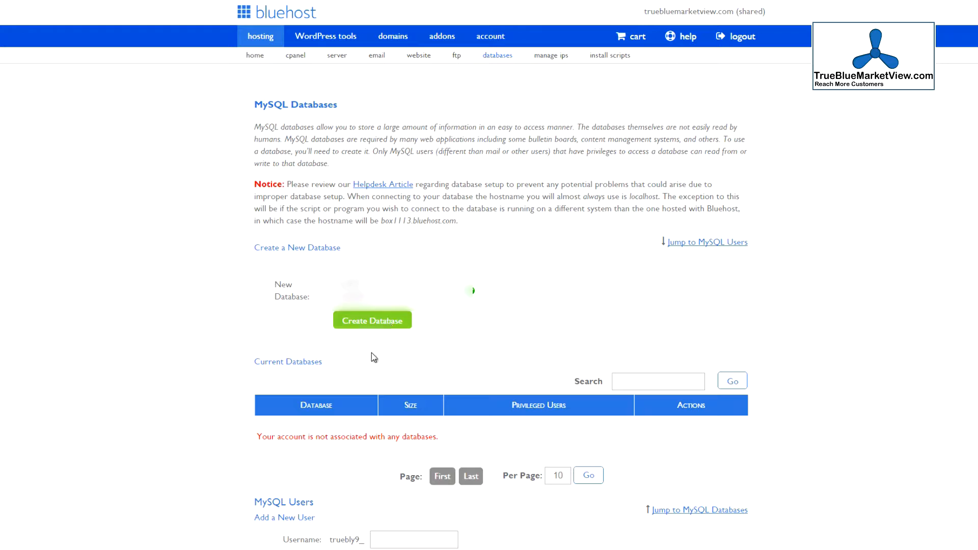
click(400, 322)
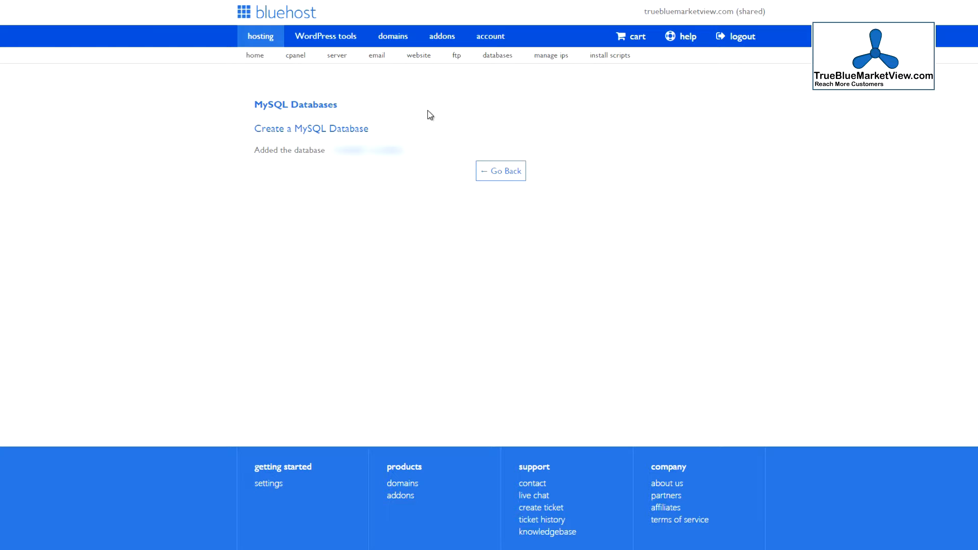
click(503, 177)
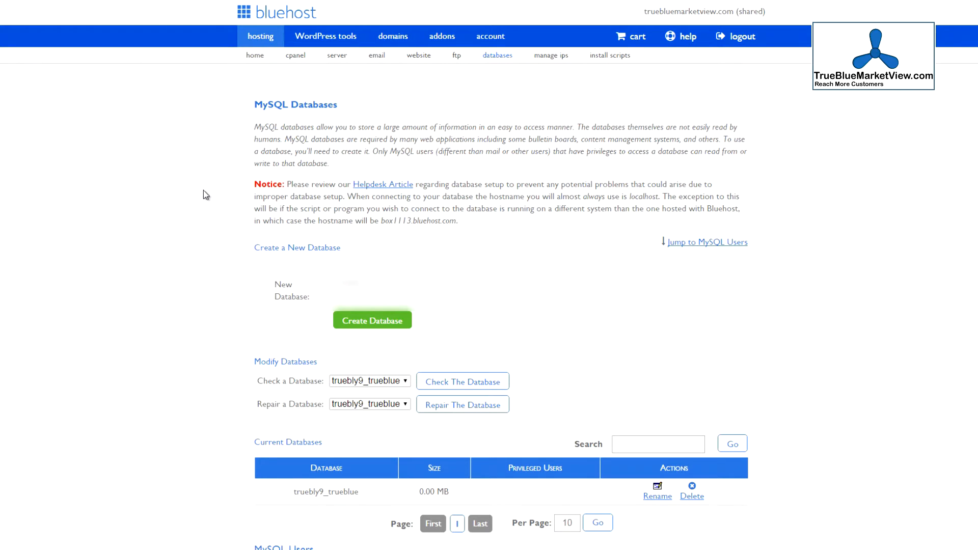
Create a new MySQL user, entering the username and password from the saved notes file
key(alt+Tab)
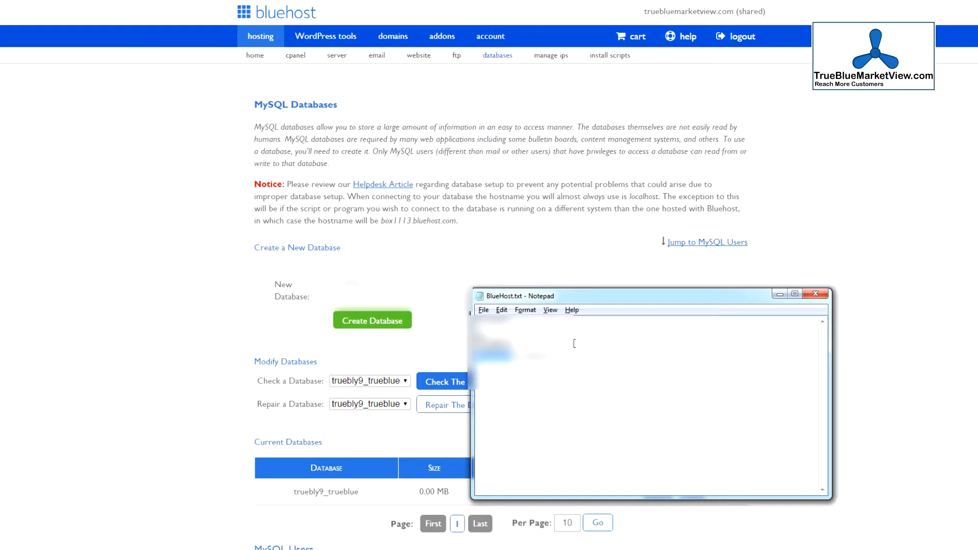
key(shift+Right)
key(shift+Right)
key(shift+Right)
key(shift+Right)
key(shift+Right)
key(shift+Right)
key(shift+Right)
key(shift+Right)
key(shift+Right)
key(shift+Right)
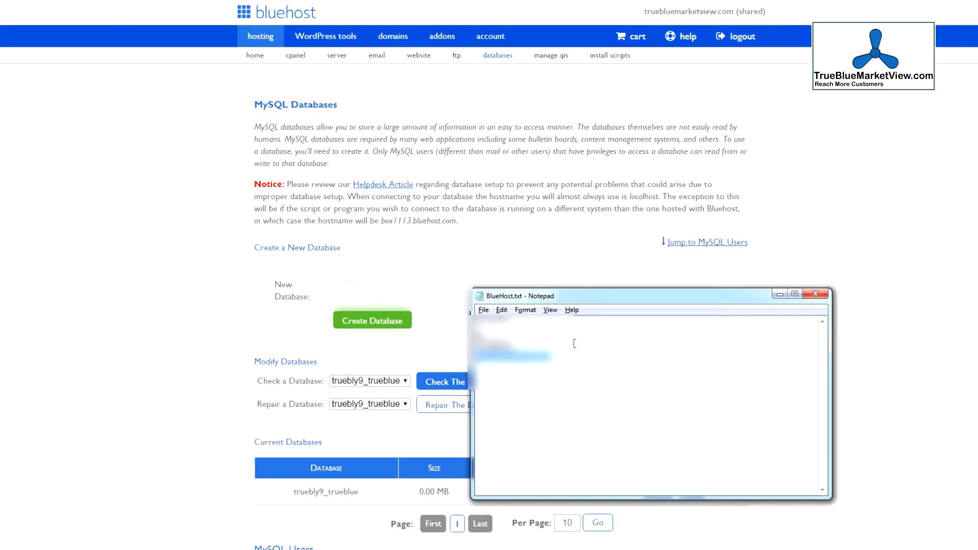
click(574, 343)
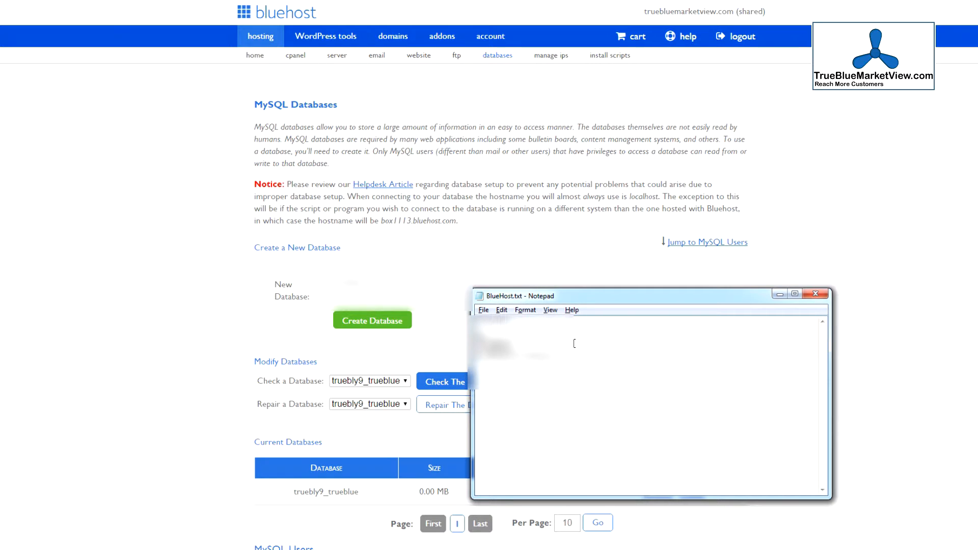
key(alt)
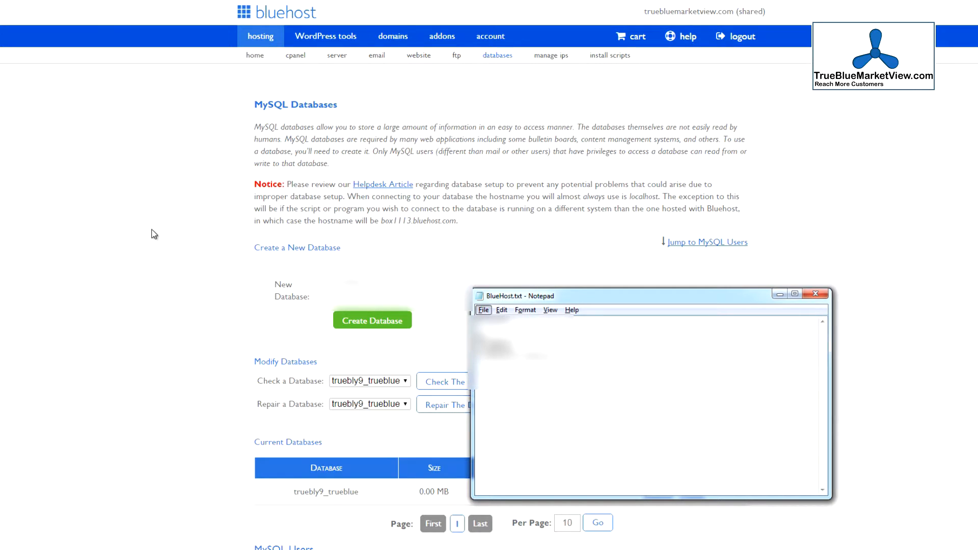
click(155, 234)
scroll(154, 234, down, 3)
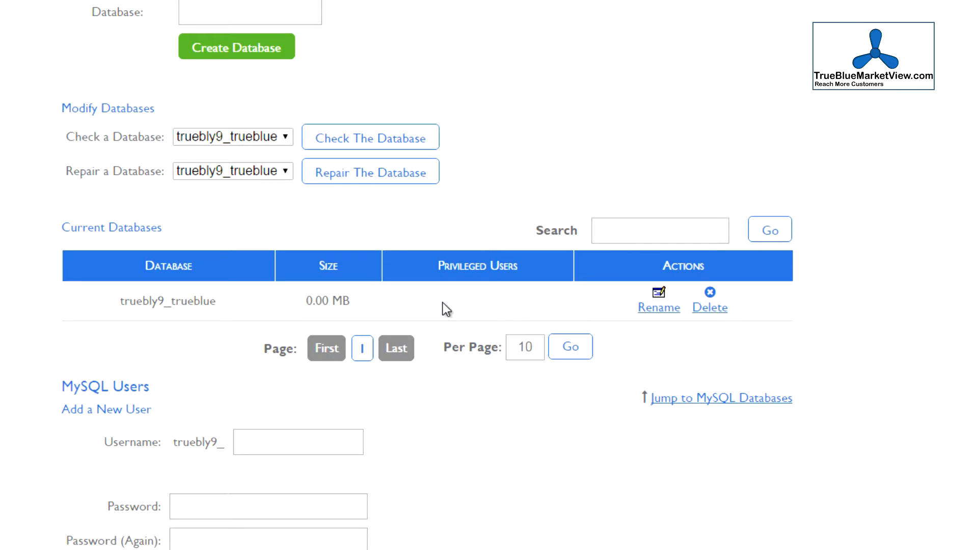
scroll(502, 302, down, 3)
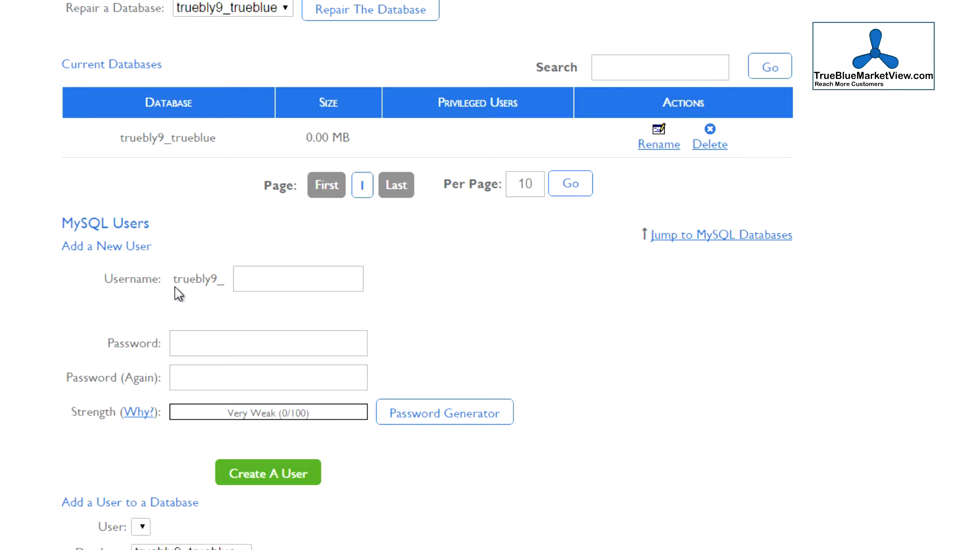
click(262, 279)
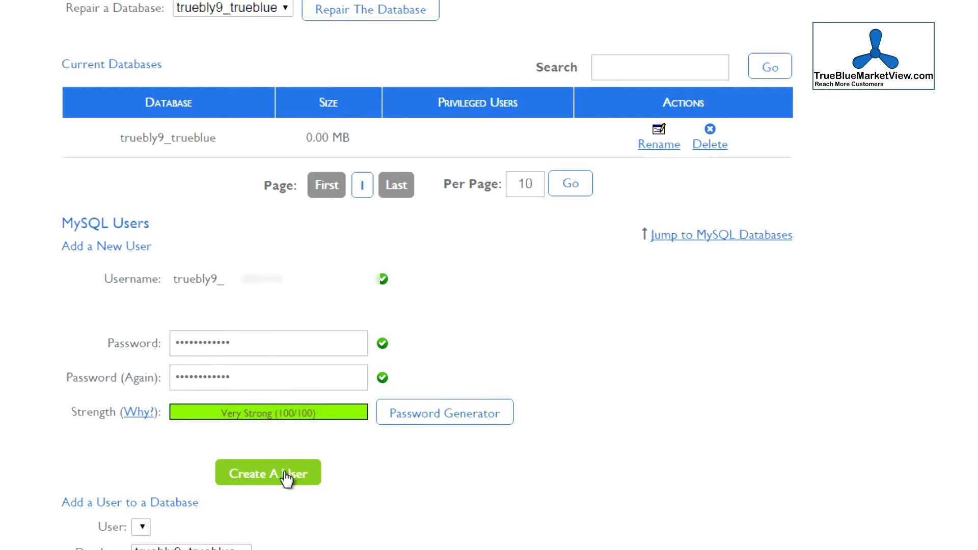
click(300, 473)
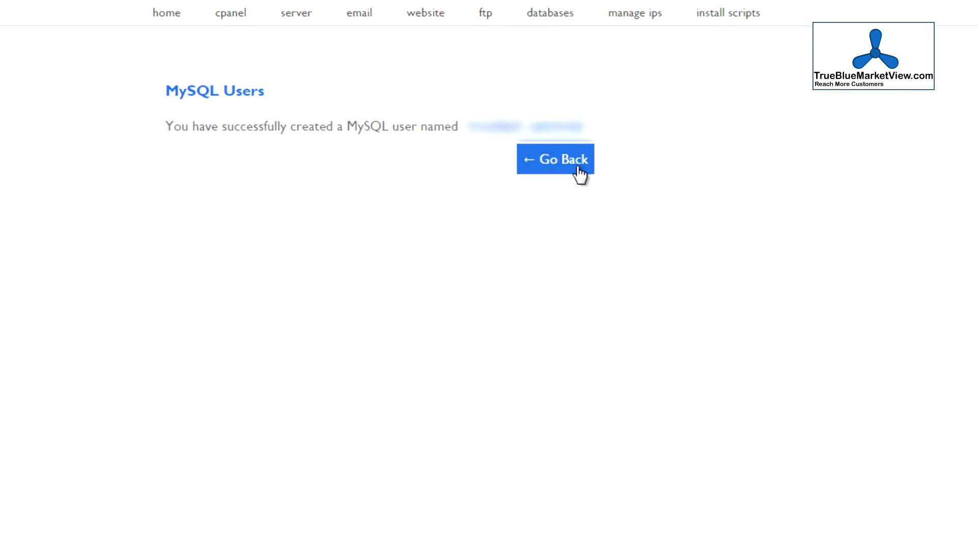
click(578, 168)
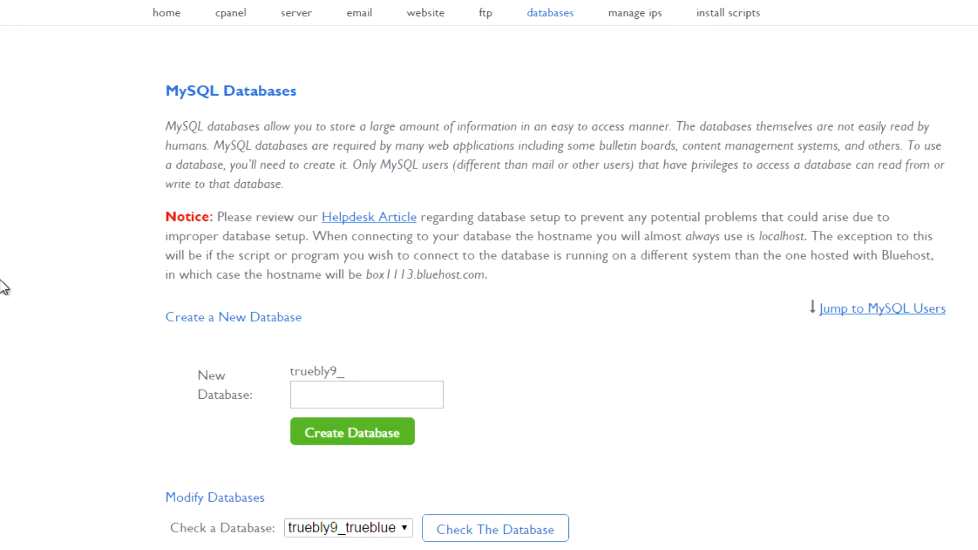
Add the new MySQL user to the trueblue database with all privileges
scroll(6, 288, down, 5)
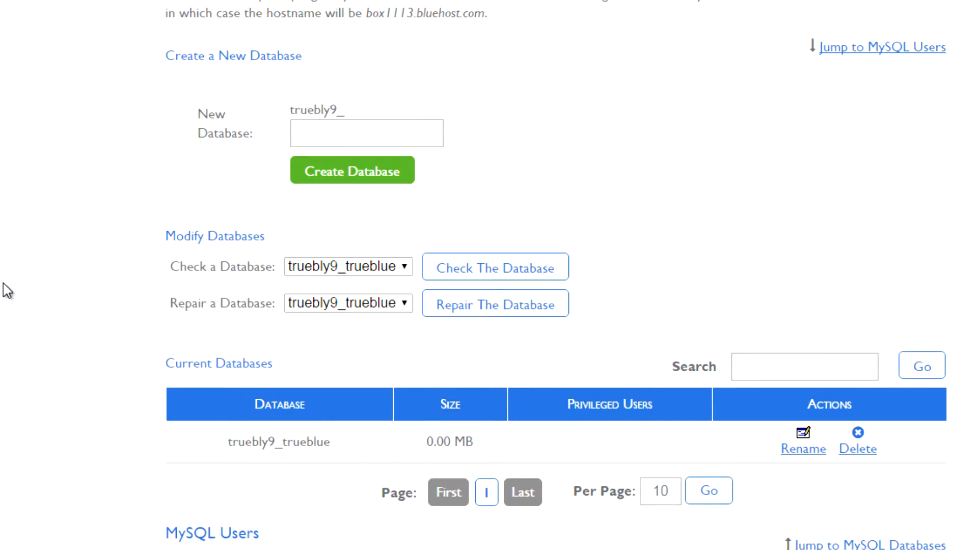
scroll(6, 290, down, 7)
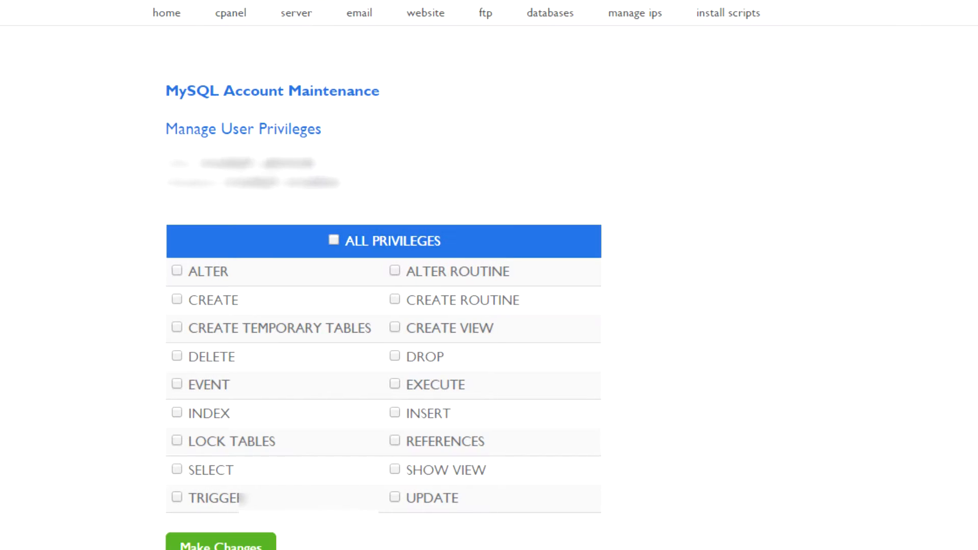
click(333, 240)
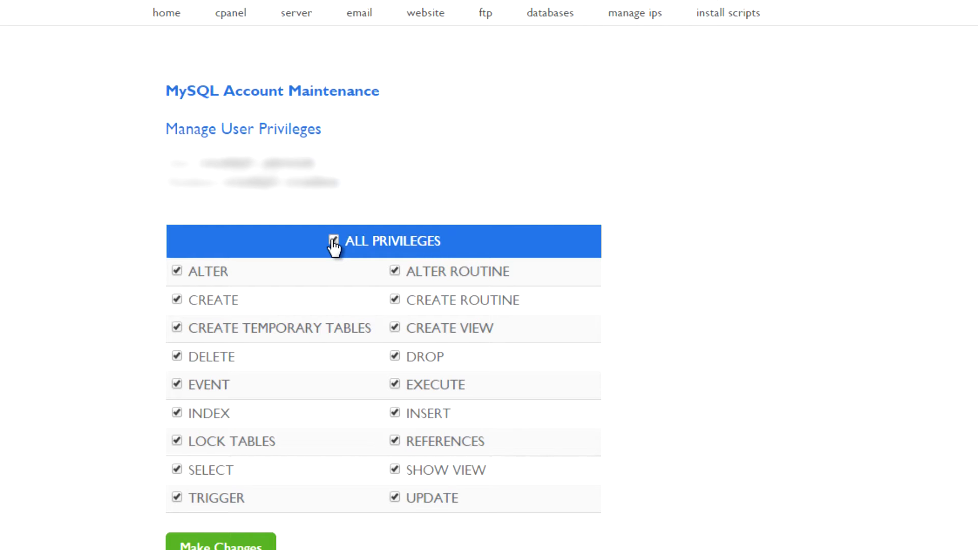
click(195, 544)
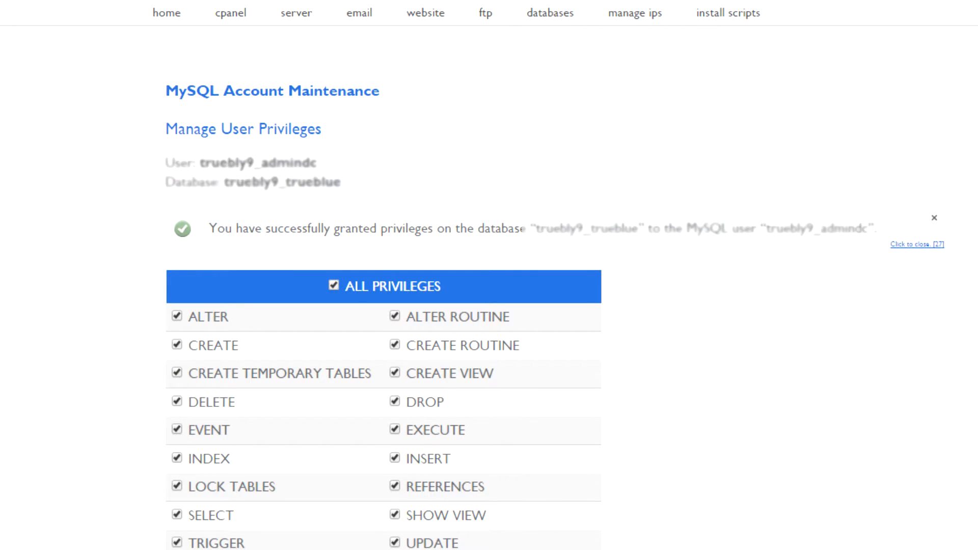
key(alt+Left)
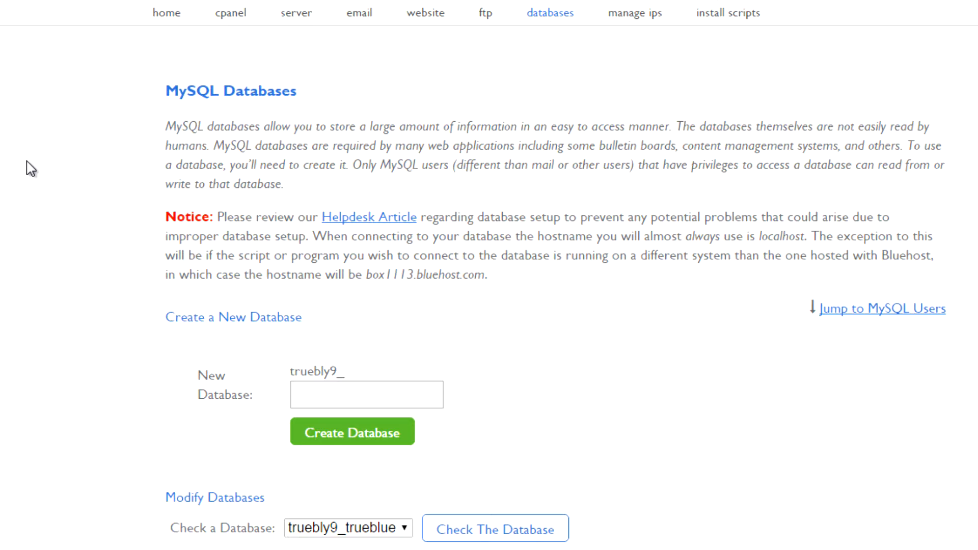
Open installer.php on the truebluemarketview.com domain in the browser
scroll(31, 169, down, 2)
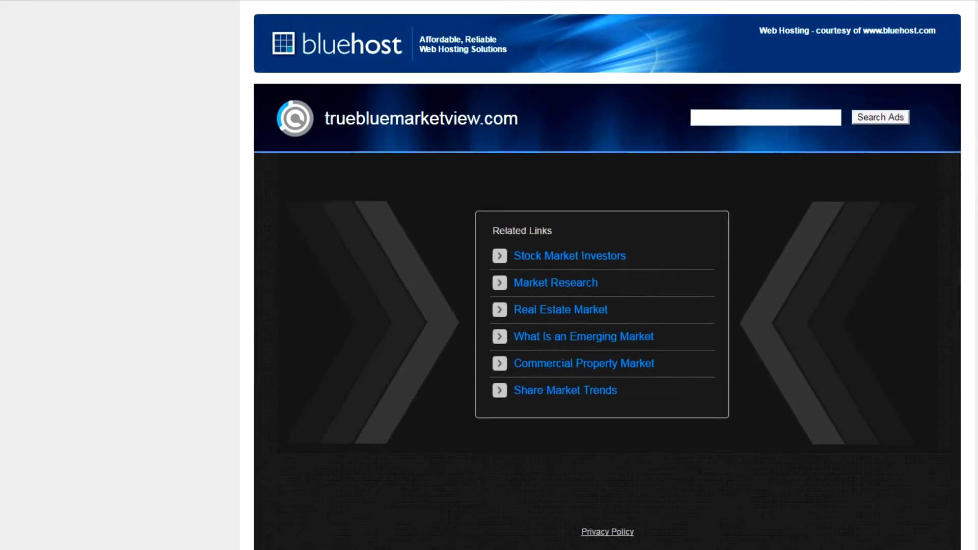
click(209, 15)
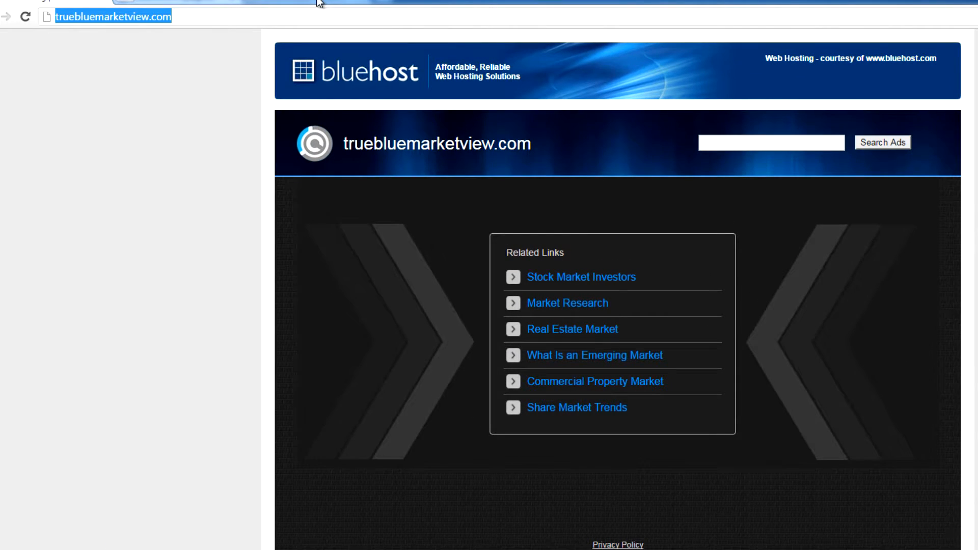
key(End)
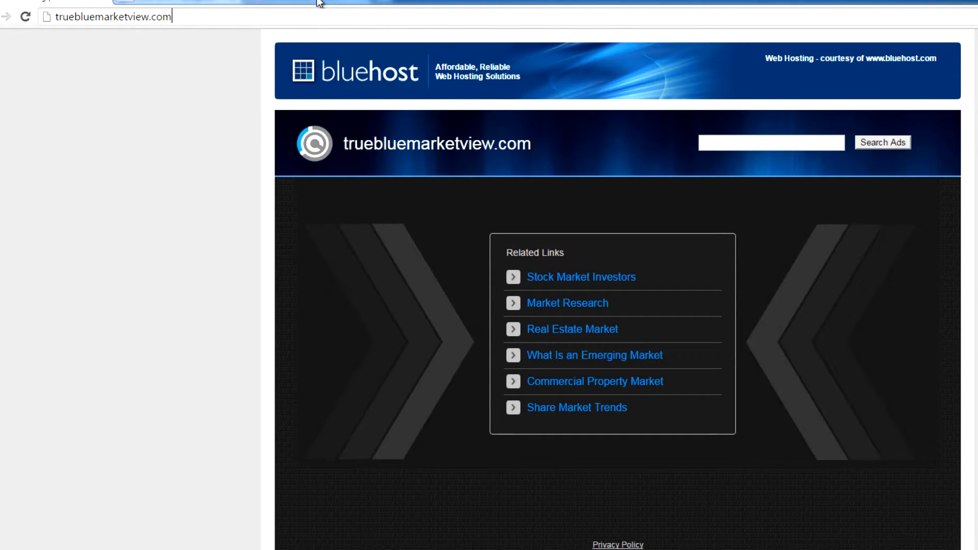
text(/)
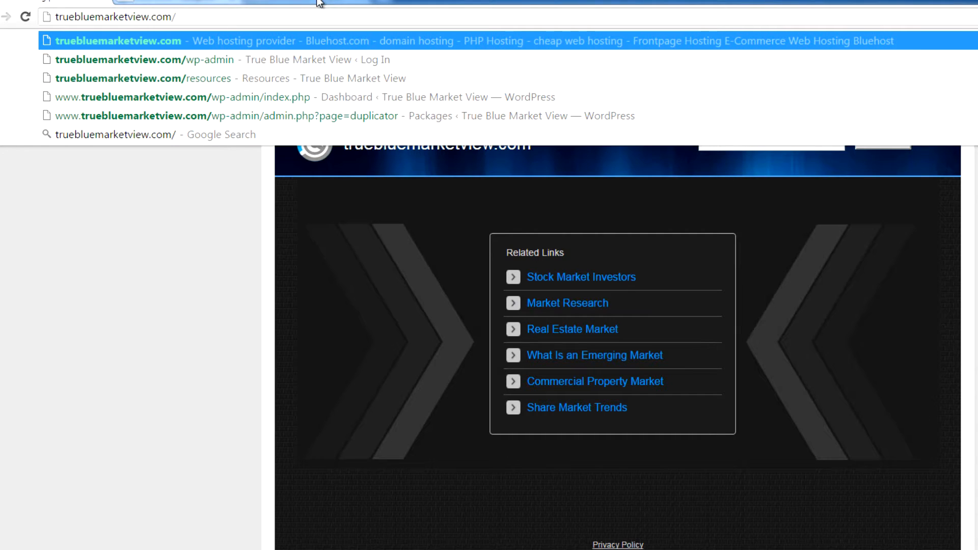
text(oi)
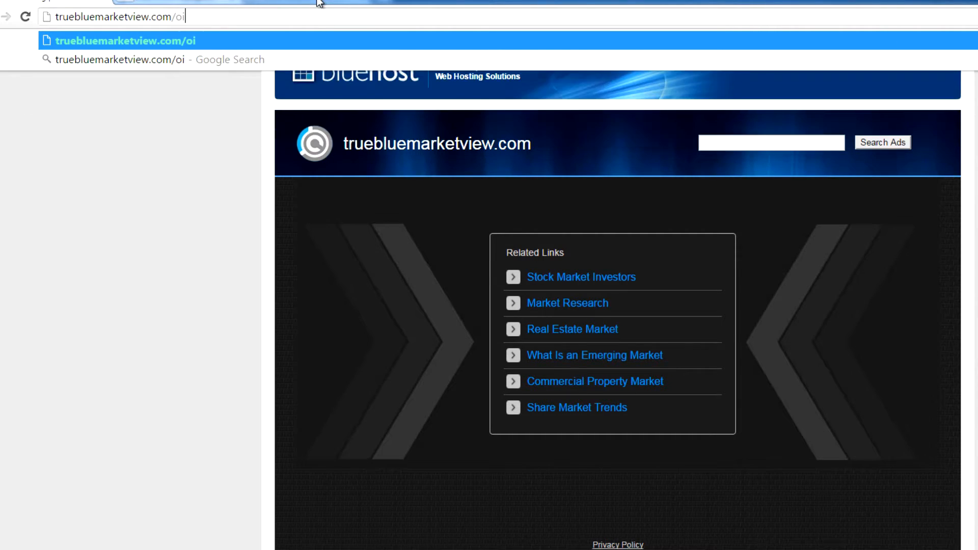
text(nstaller.php)
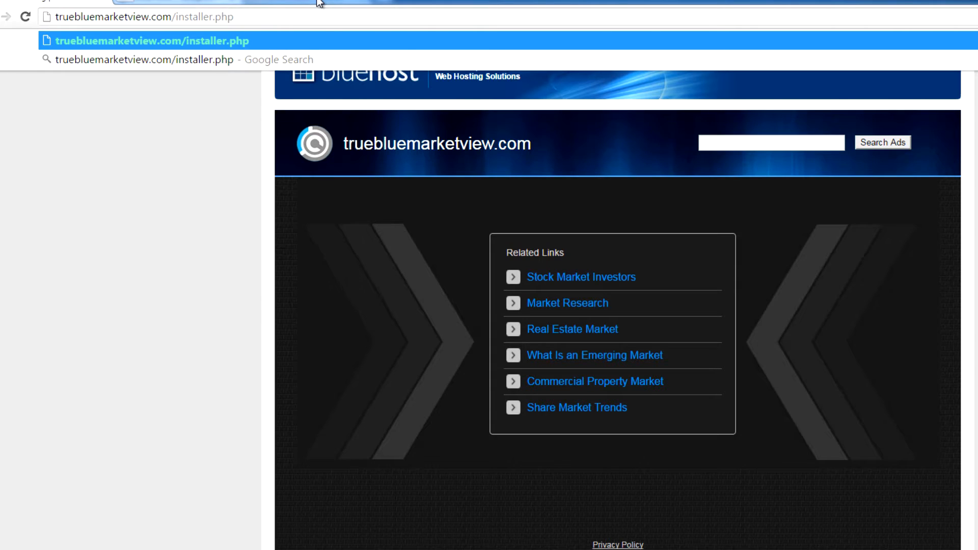
key(Return)
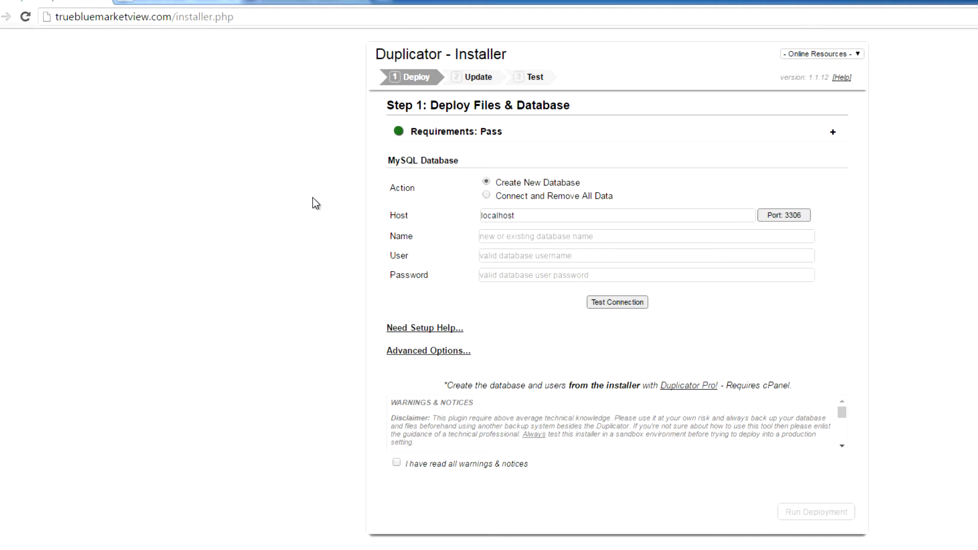
Complete the Duplicator installer deployment and save the permalinks from the final steps
click(531, 219)
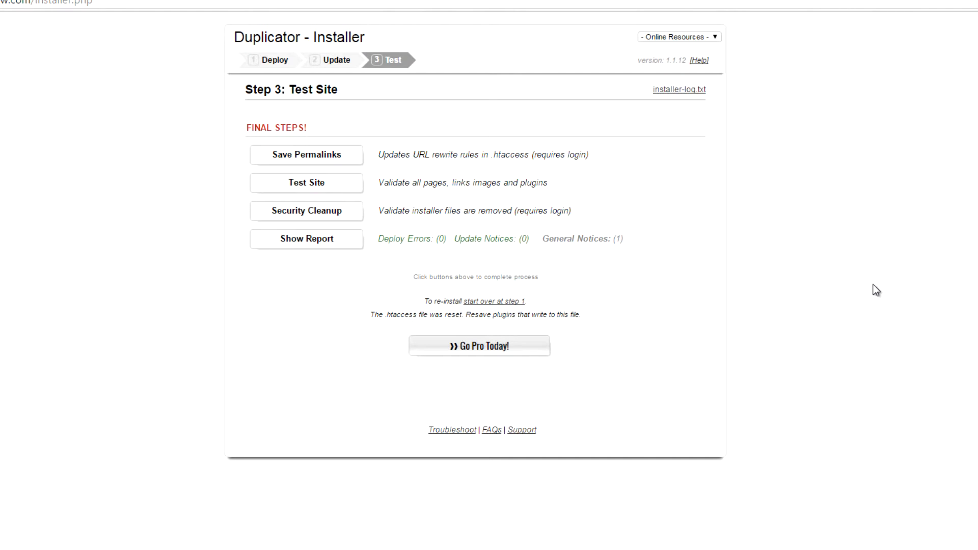
click(338, 162)
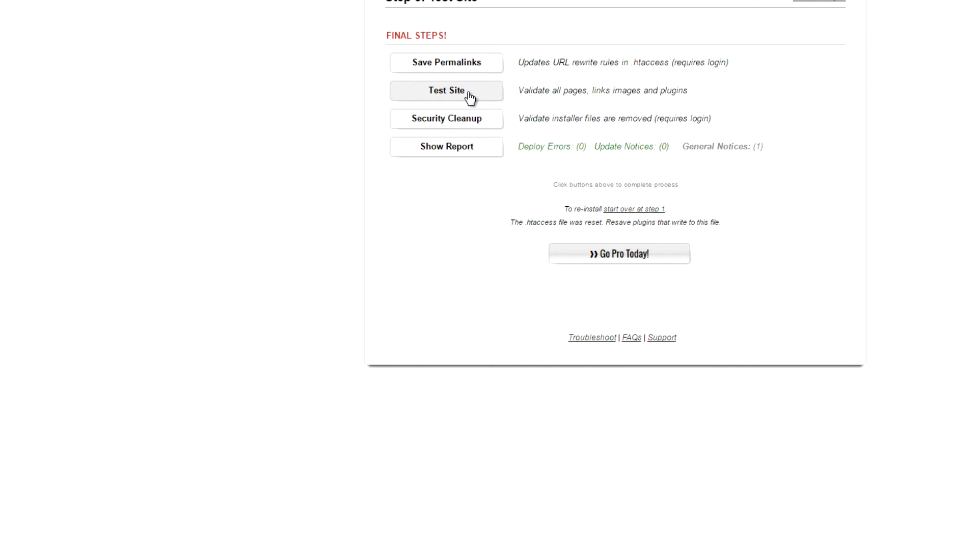
Open the migrated site with Test Site and scroll through the homepage to check it
click(469, 97)
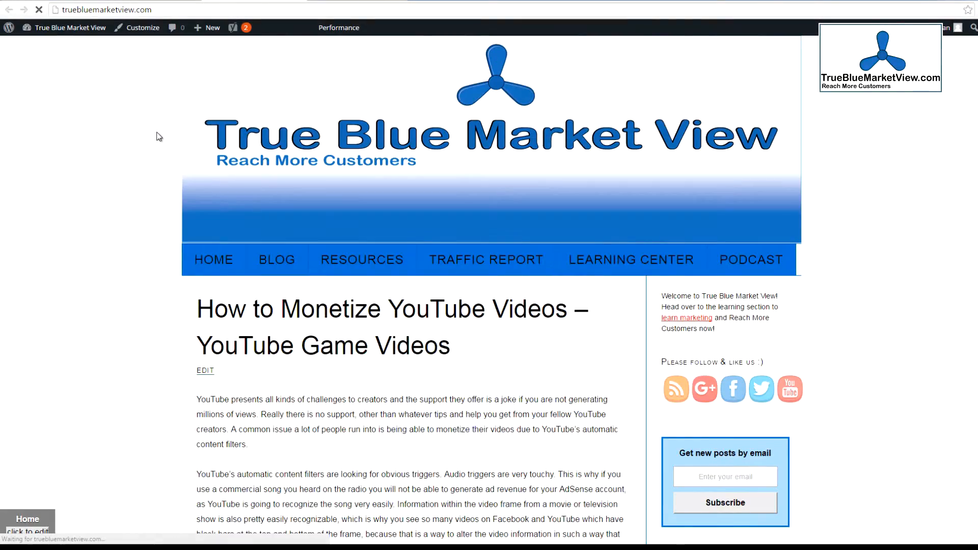
scroll(121, 150, down, 7)
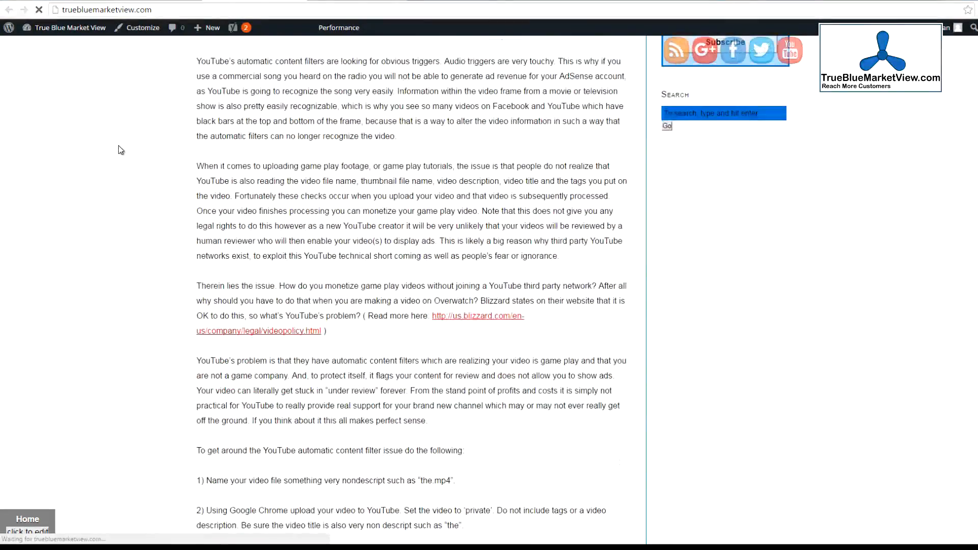
scroll(121, 150, down, 5)
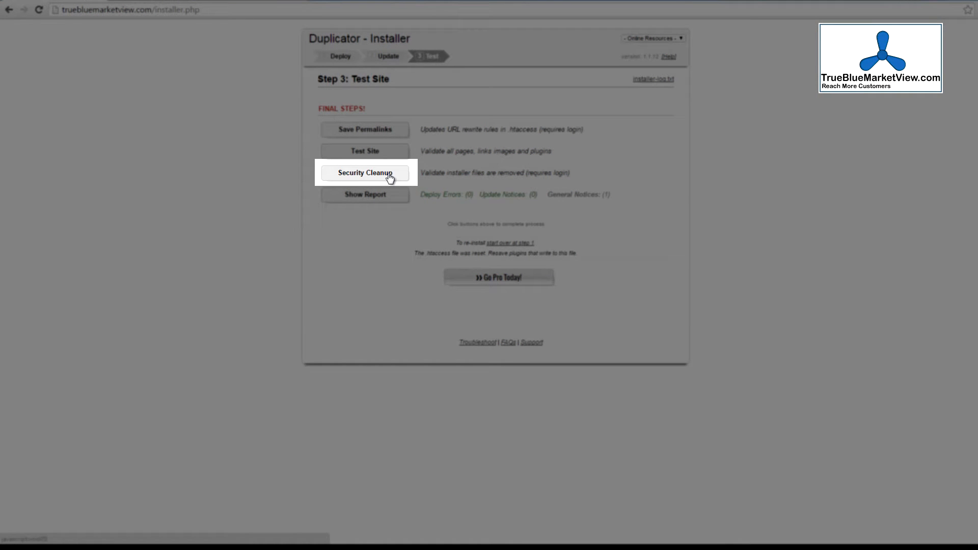
Run Security Cleanup and delete the reserved installer files from the Duplicator cleanup tools
click(390, 175)
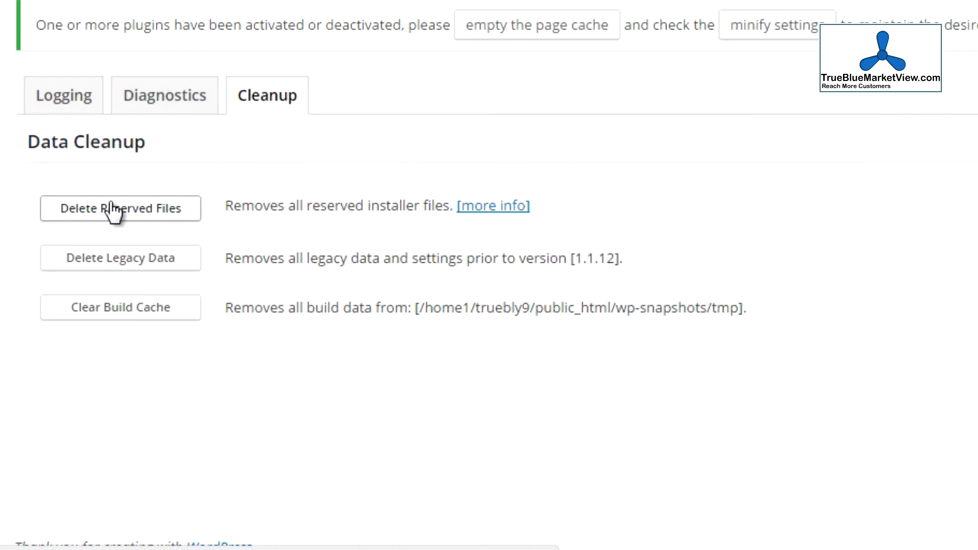
click(144, 203)
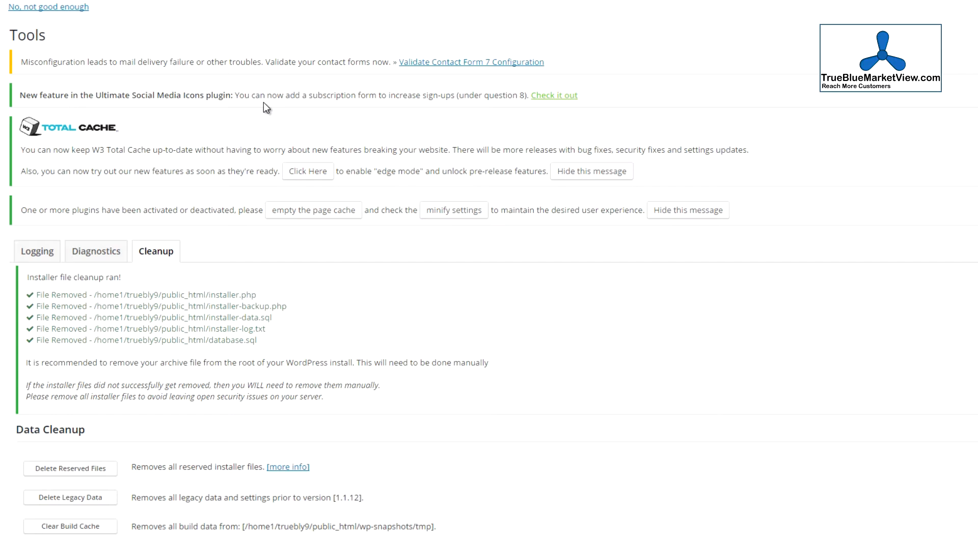
scroll(264, 102, down, 1)
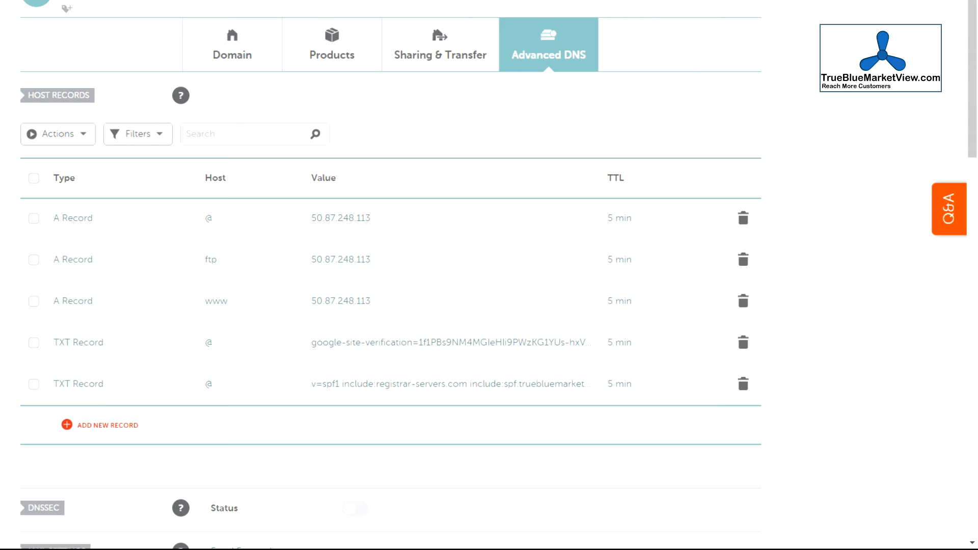
Set the TTL of all five DNS host records to 60 min and save all changes
click(637, 227)
click(662, 267)
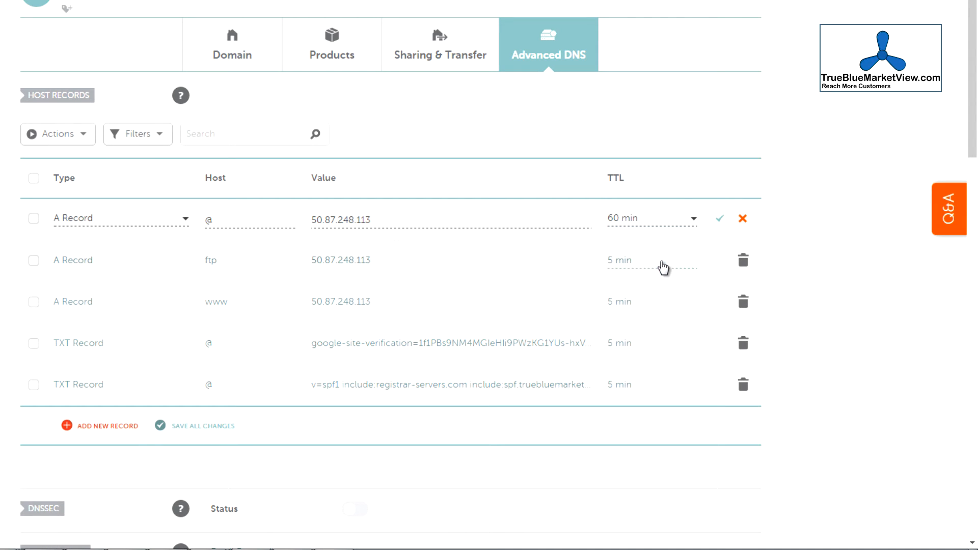
click(646, 270)
click(648, 308)
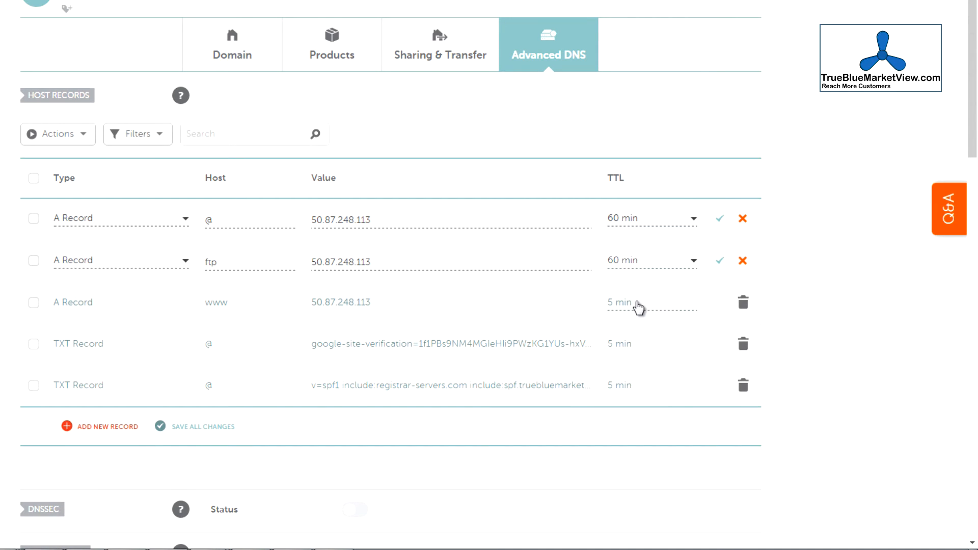
click(640, 304)
click(646, 343)
click(646, 347)
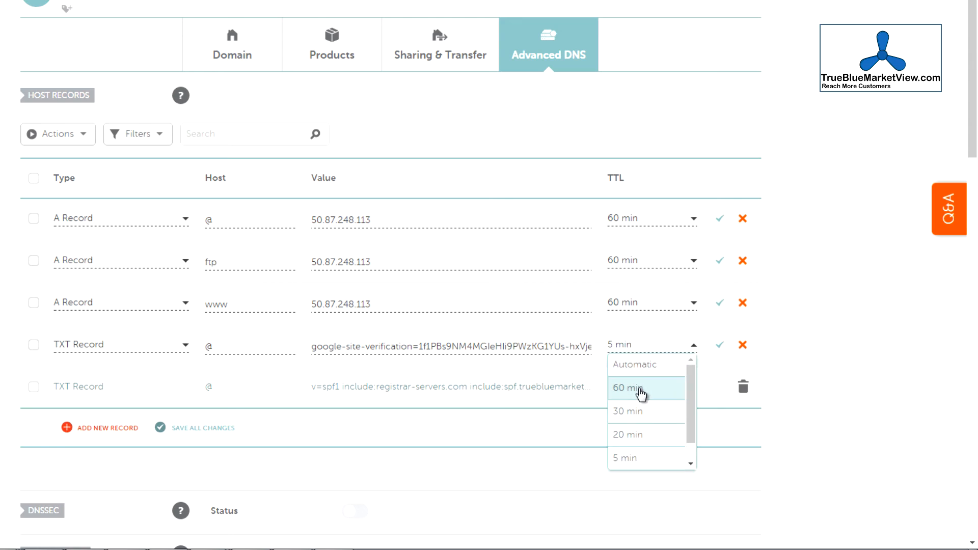
click(641, 391)
click(642, 391)
click(636, 432)
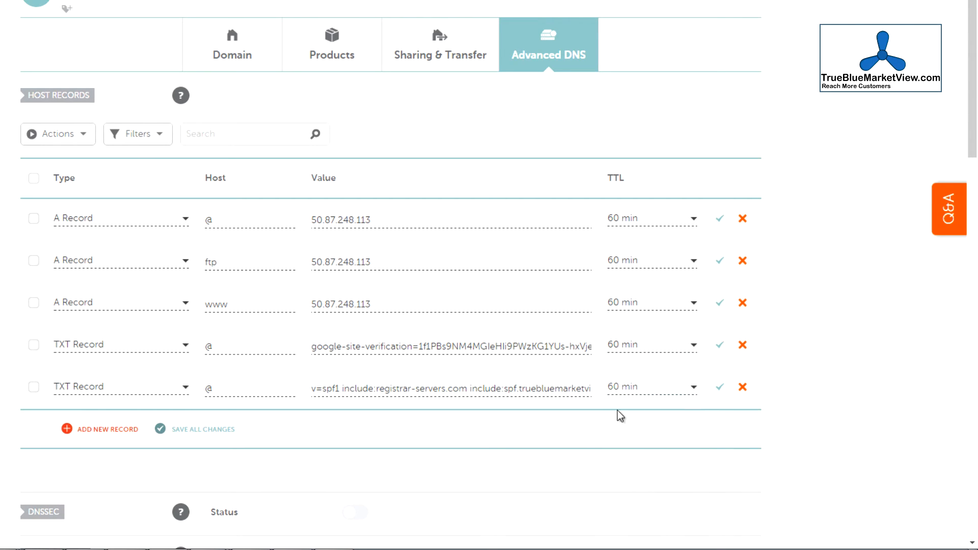
click(209, 431)
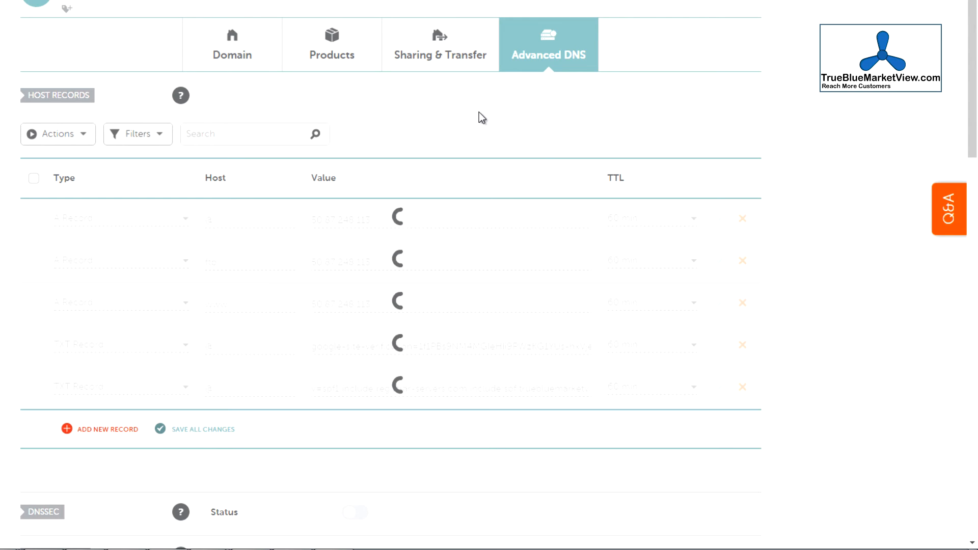